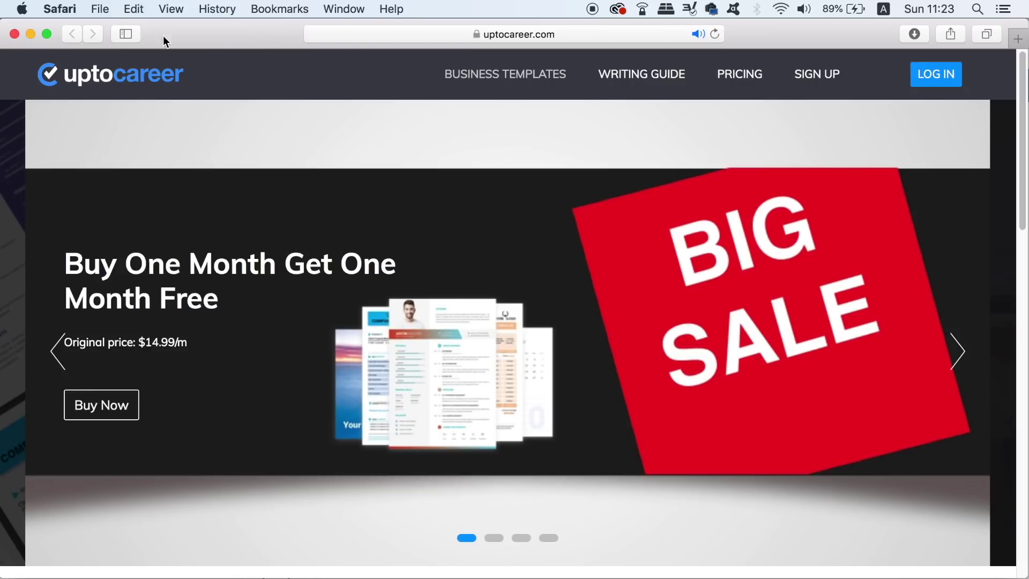
Move the uptocareer carousel from the Big Sale offer to the free templates sign-up slide.
{"action": "mouse_move", "coordinate": [621, 79]}
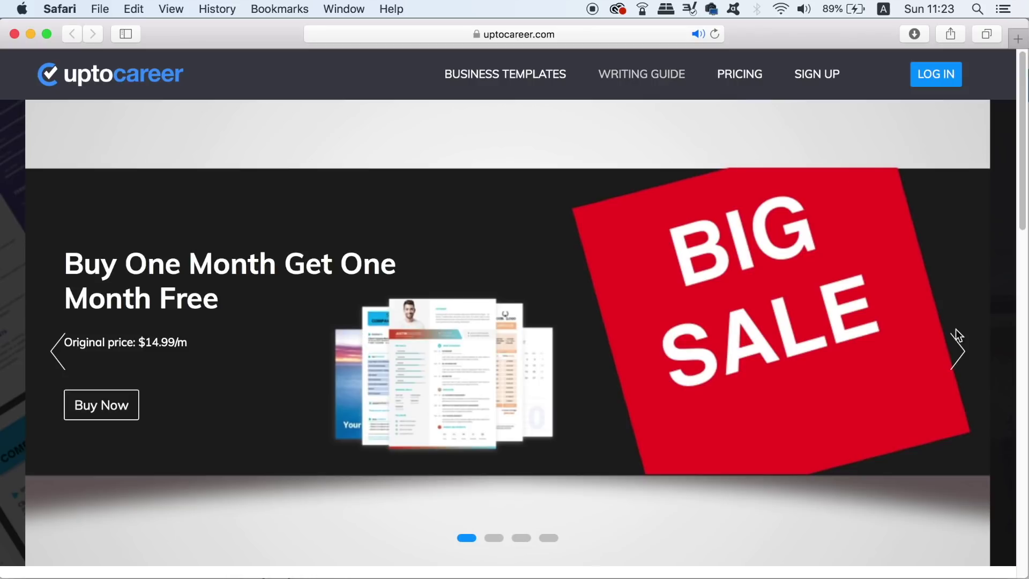
{"action": "left_click", "coordinate": [957, 346]}
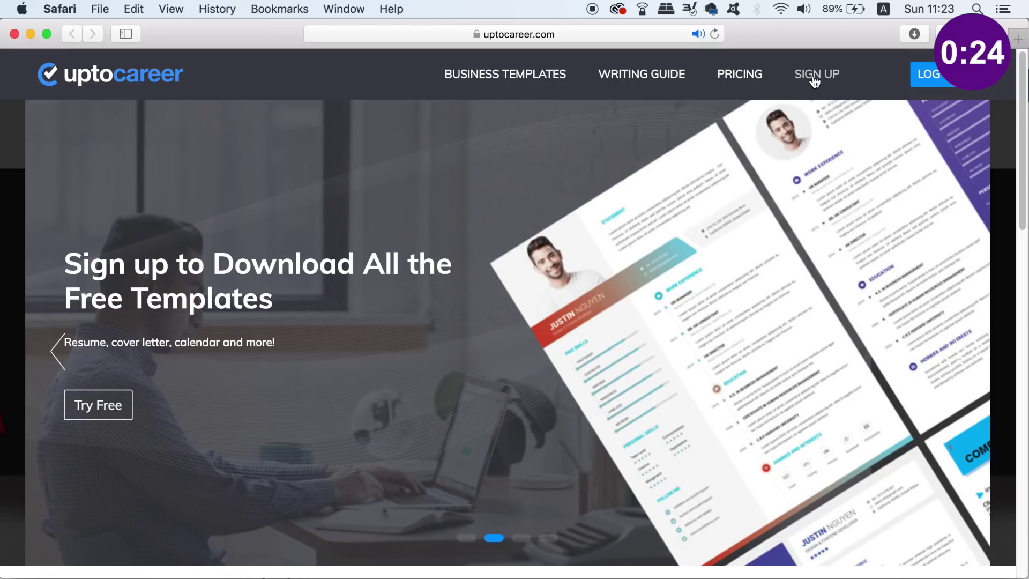
{"action": "left_click_drag", "start_coordinate": [1020, 105], "coordinate": [1011, 220]}
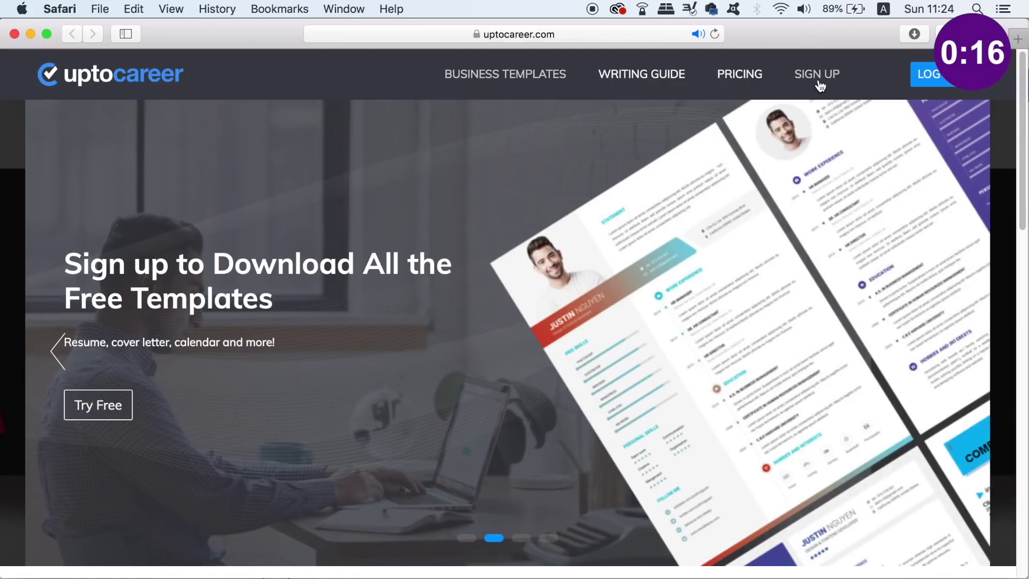
Go to the uptocareer sign-up page with the email, verification code and password fields.
{"action": "left_click", "coordinate": [818, 81]}
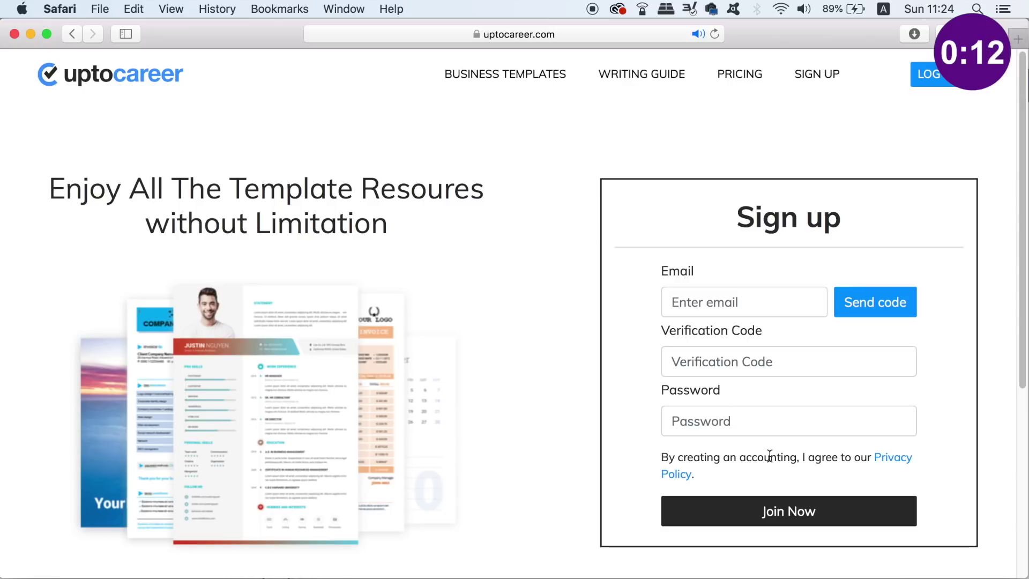
{"action": "left_click_drag", "start_coordinate": [1021, 248], "coordinate": [1020, 309]}
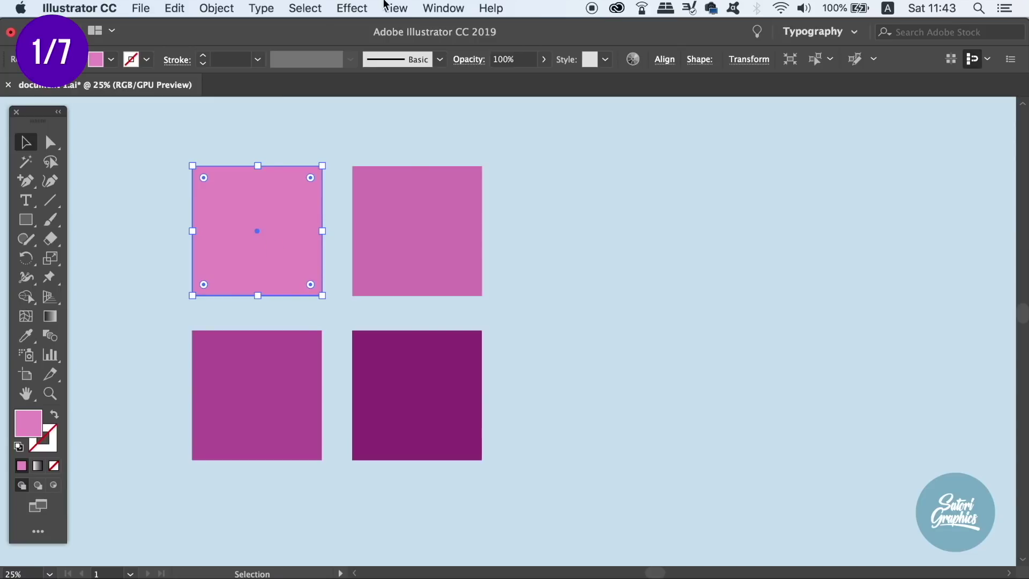
Apply a Gaussian Blur with radius 53.9 to the top-left pink square.
{"action": "left_click", "coordinate": [442, 8]}
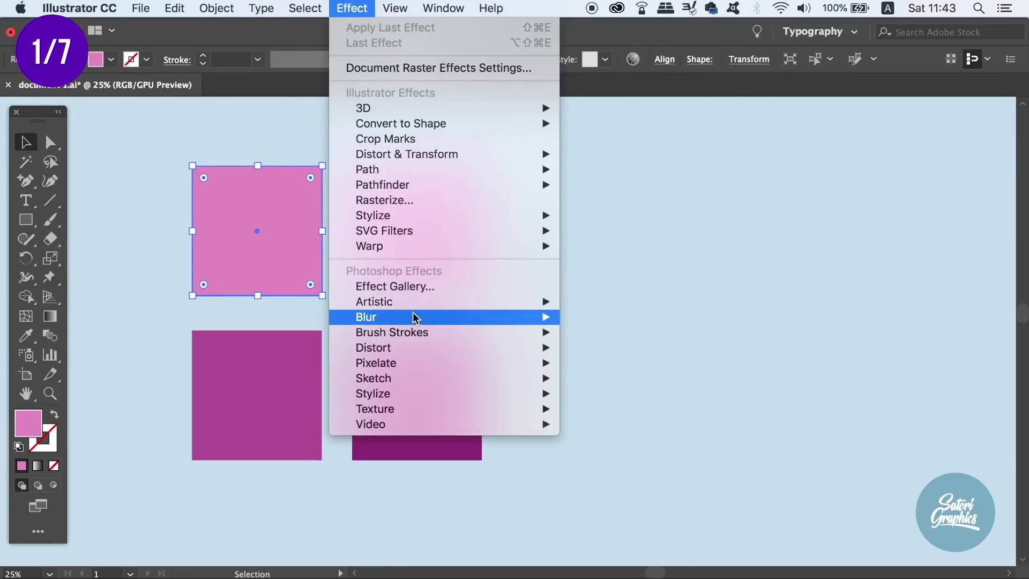
{"action": "mouse_move", "coordinate": [413, 316]}
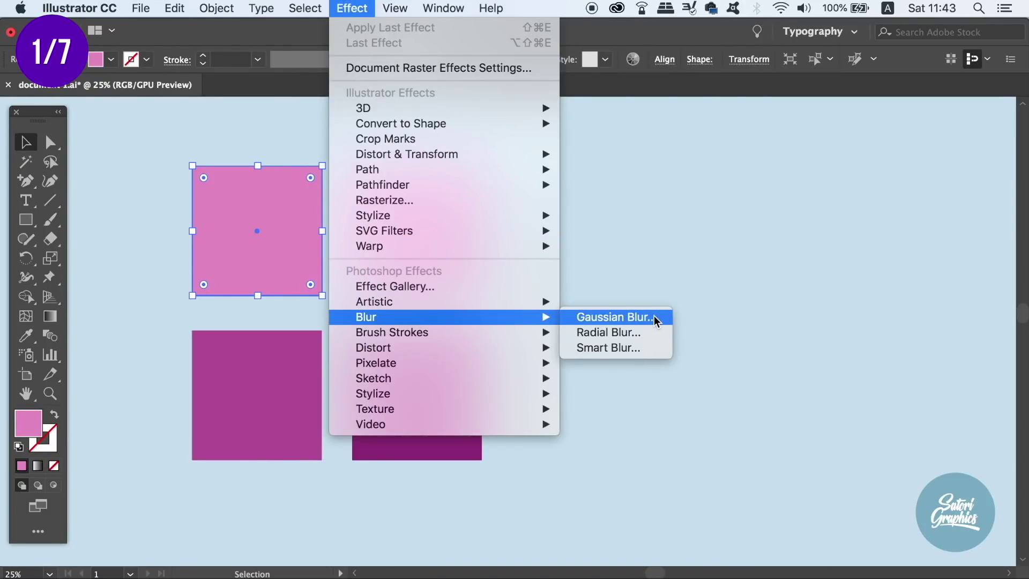
{"action": "left_click", "coordinate": [613, 317]}
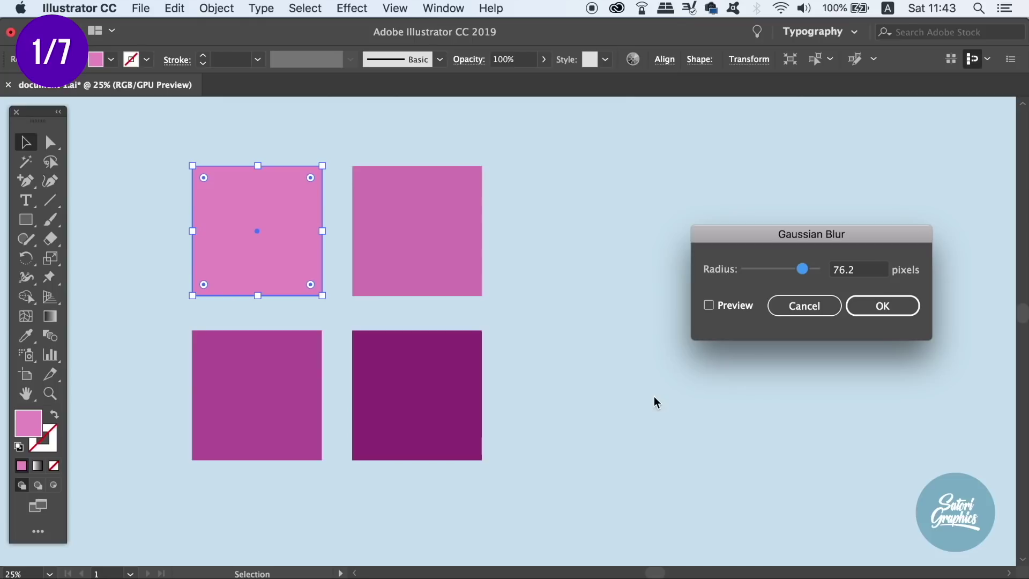
{"action": "left_click", "coordinate": [741, 310]}
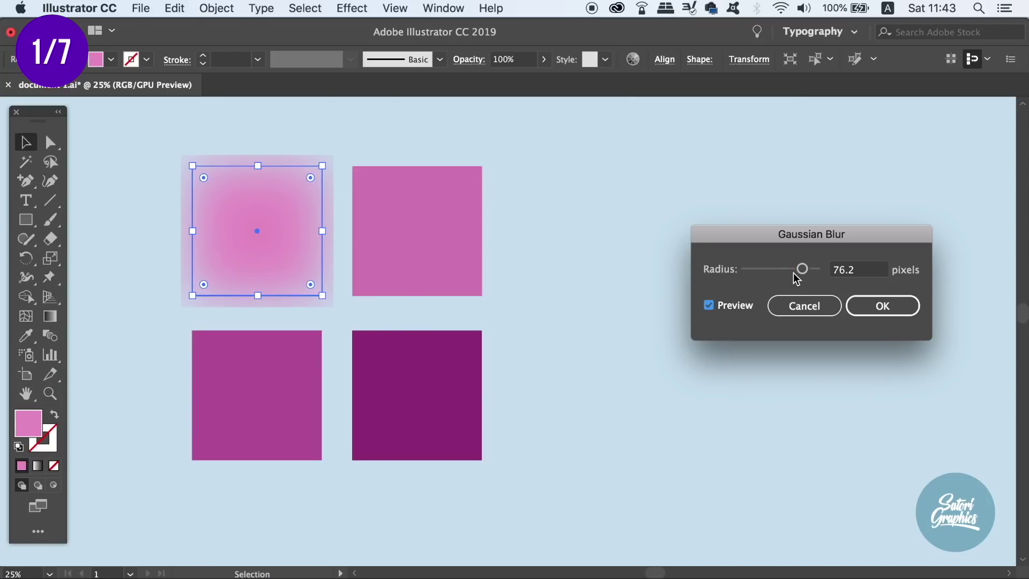
{"action": "left_click_drag", "start_coordinate": [800, 270], "coordinate": [801, 270]}
{"action": "left_click", "coordinate": [877, 304]}
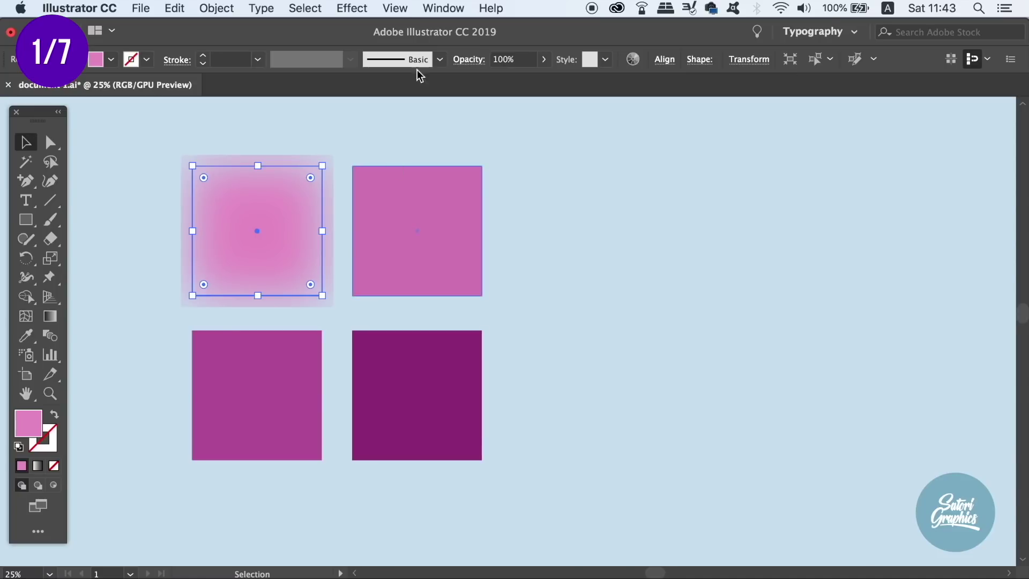
Set the Document Raster Effects Settings padding to 400 px.
{"action": "left_click", "coordinate": [338, 6]}
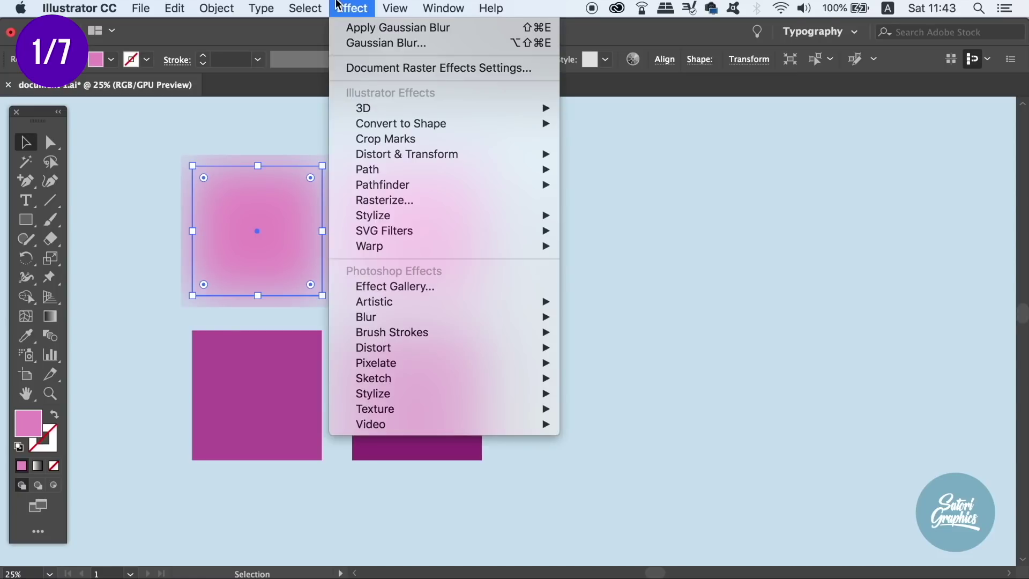
{"action": "left_click", "coordinate": [409, 70]}
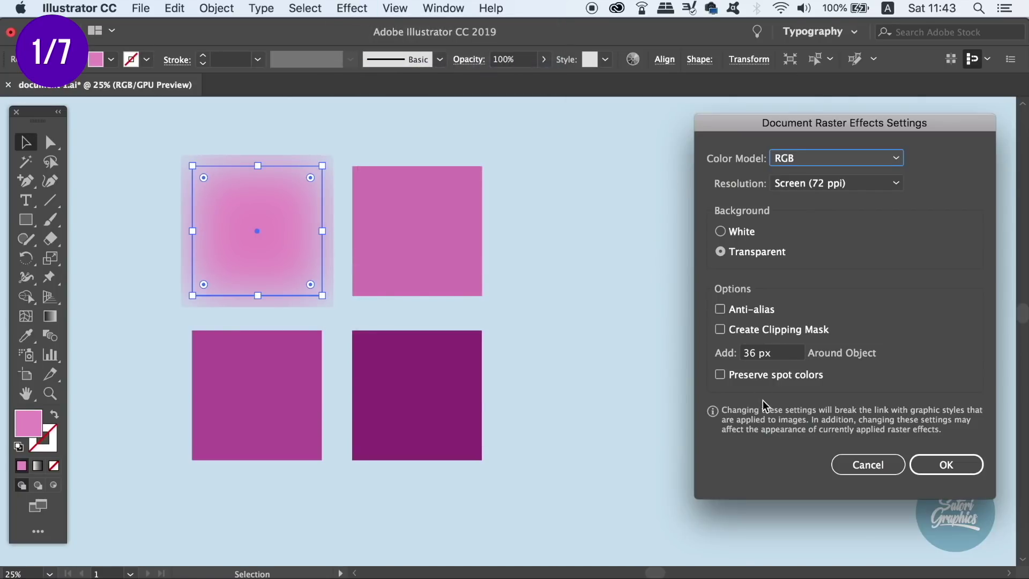
{"action": "left_click", "coordinate": [747, 352]}
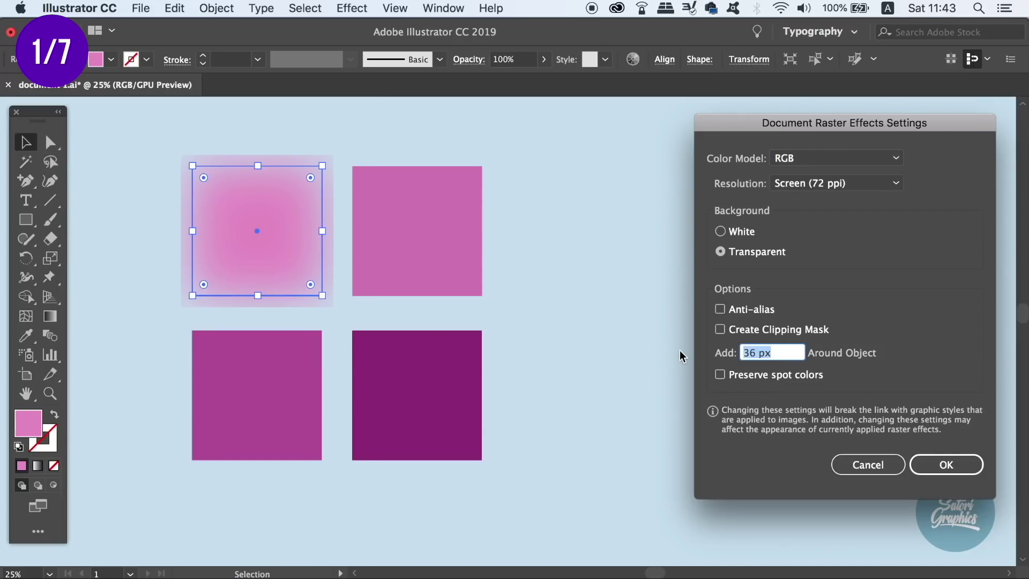
{"action": "type", "text": "400"}
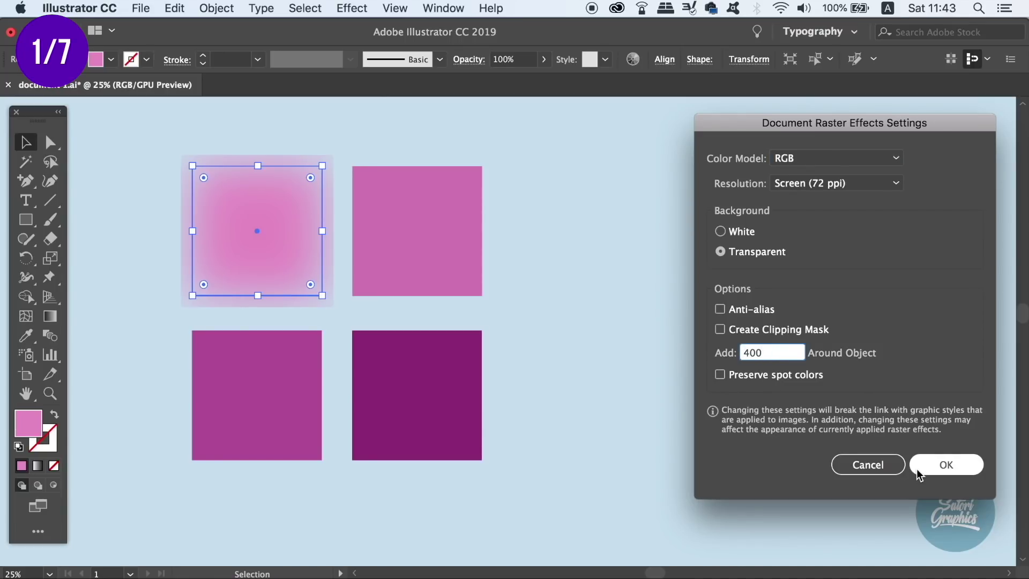
{"action": "left_click", "coordinate": [942, 466]}
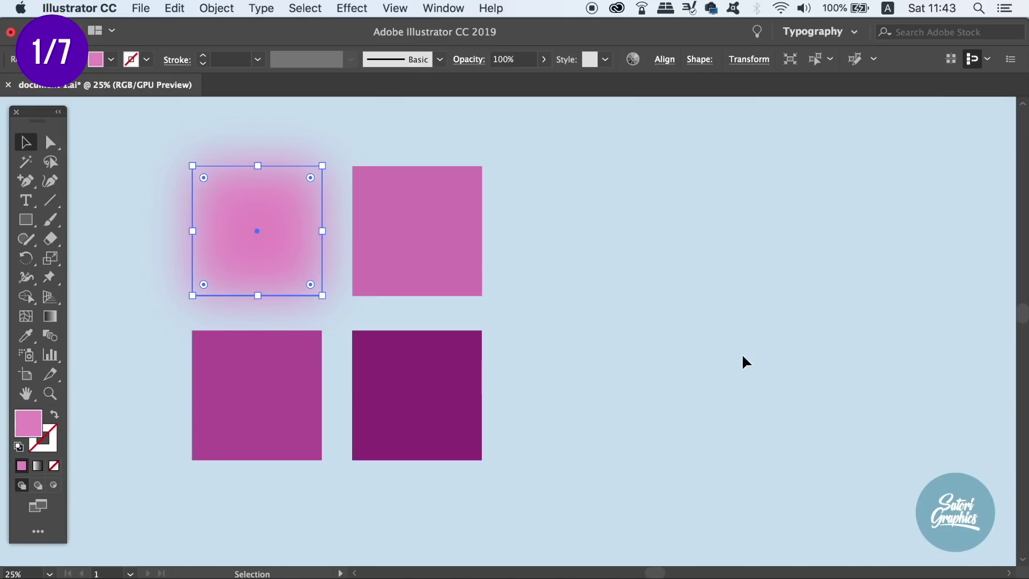
Reapply the Gaussian blur to the top-right square with Apply Last Effect.
{"action": "left_click", "coordinate": [745, 361]}
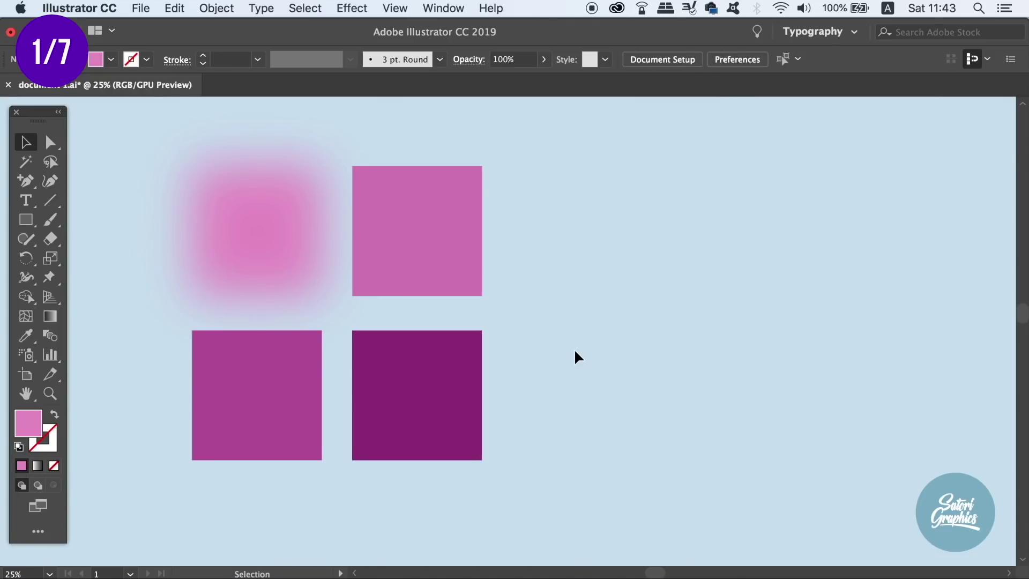
{"action": "left_click", "coordinate": [303, 248]}
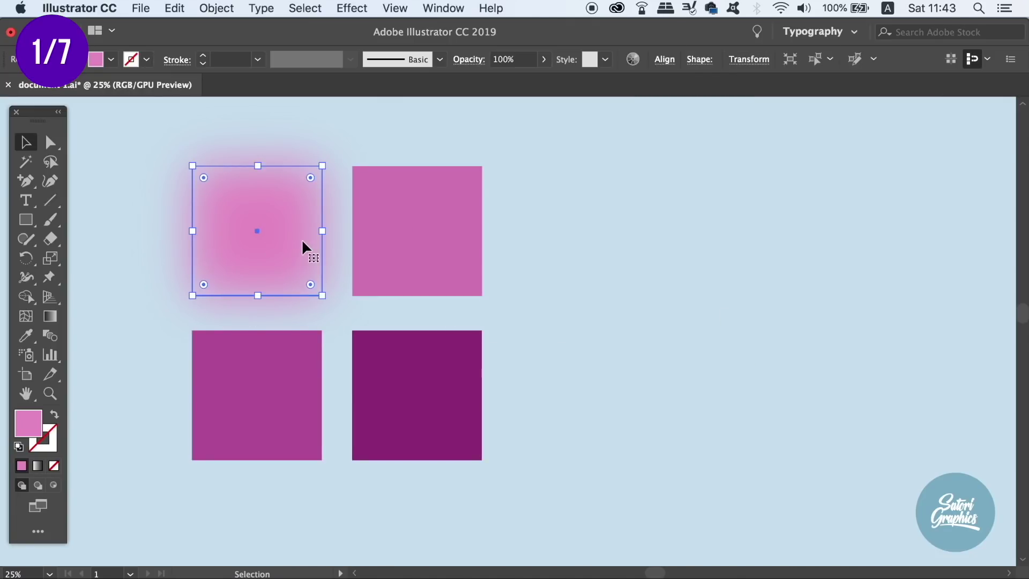
{"action": "left_click", "coordinate": [540, 267]}
{"action": "left_click", "coordinate": [463, 266]}
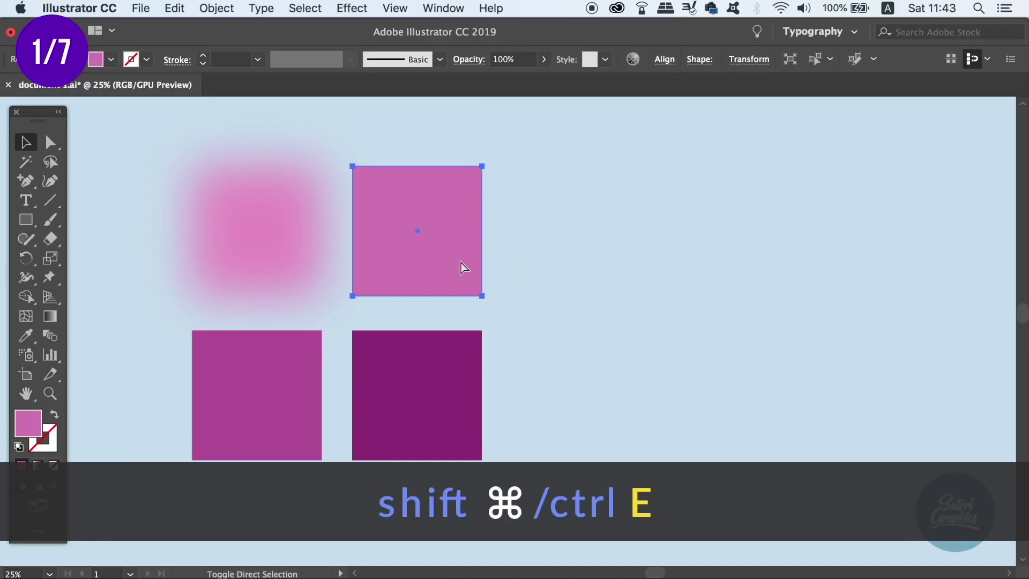
{"action": "key", "text": "shift+super+e"}
{"action": "left_click", "coordinate": [603, 284]}
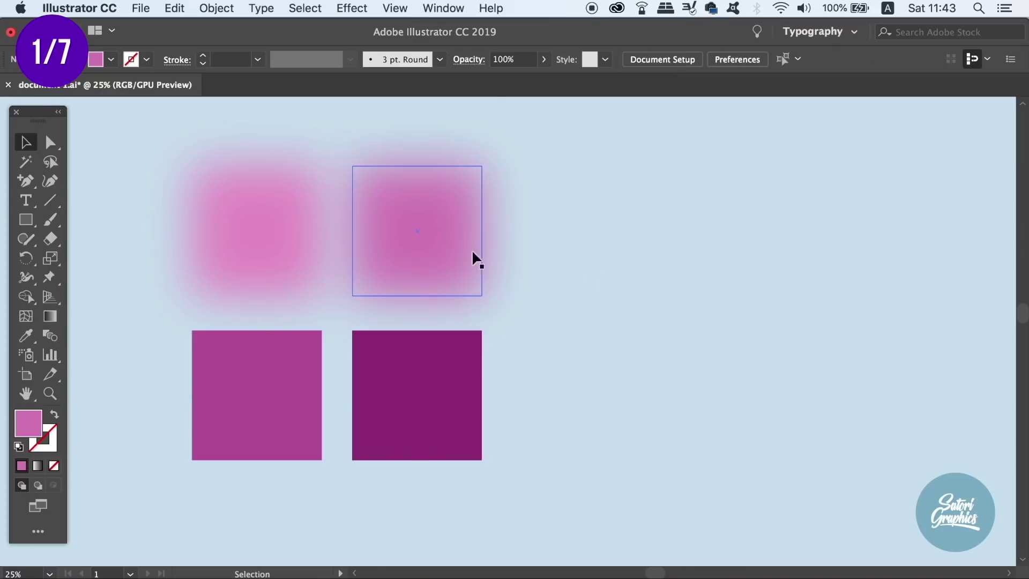
Select both bottom squares together and repeat the same blur on them.
{"action": "left_click", "coordinate": [429, 401]}
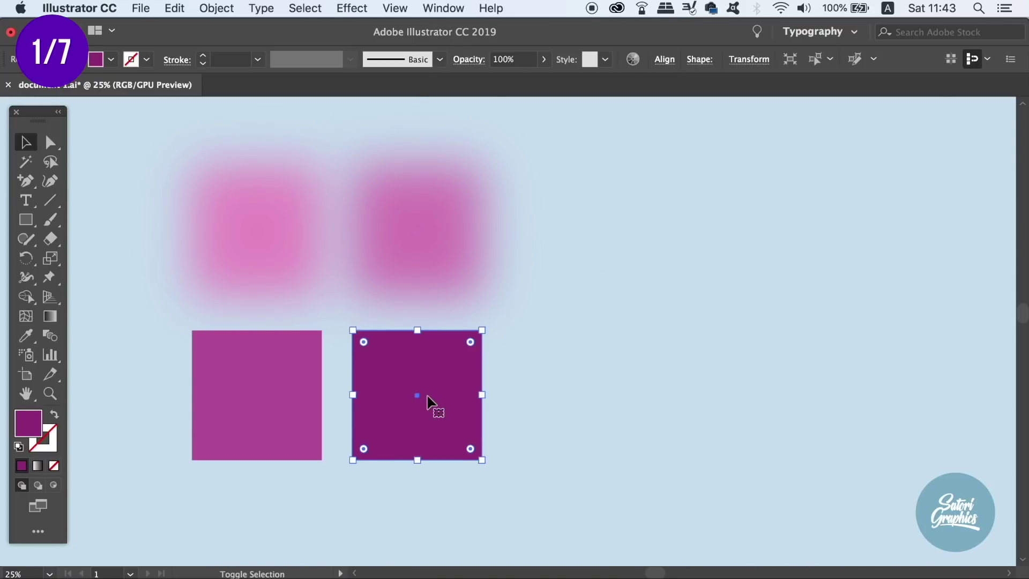
{"action": "left_click", "coordinate": [142, 402]}
{"action": "left_click_drag", "start_coordinate": [142, 402], "coordinate": [466, 423]}
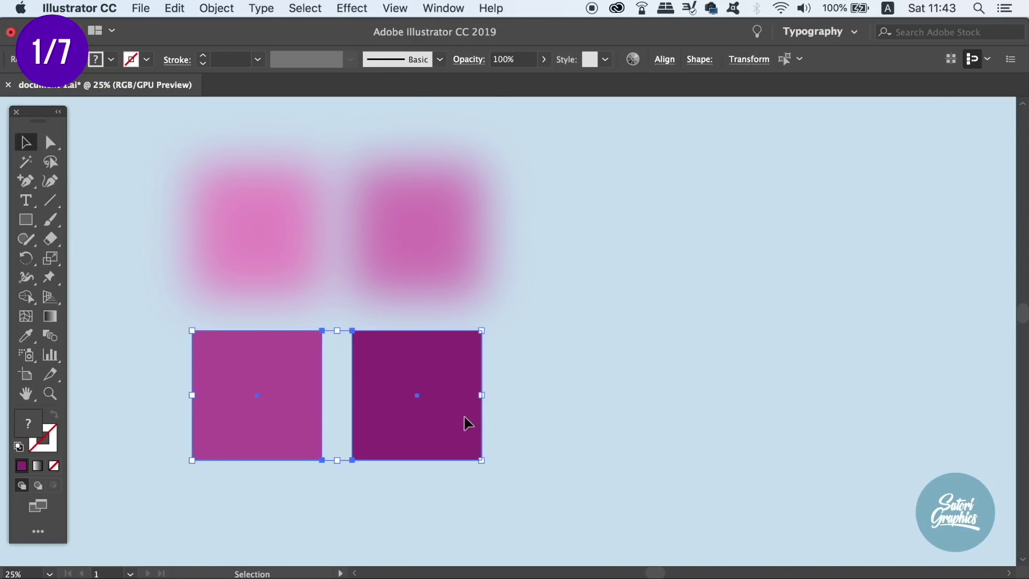
{"action": "key", "text": "super"}
{"action": "key", "text": "super+shift+e"}
{"action": "left_click", "coordinate": [669, 416]}
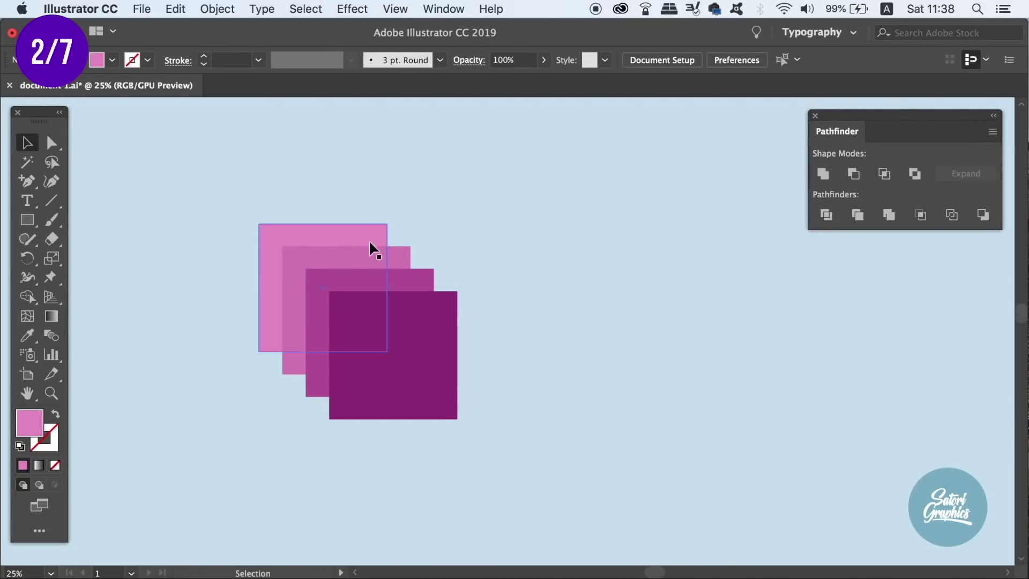
Send the light-pink square to the very back, then bring it to the front.
{"action": "left_click", "coordinate": [319, 230]}
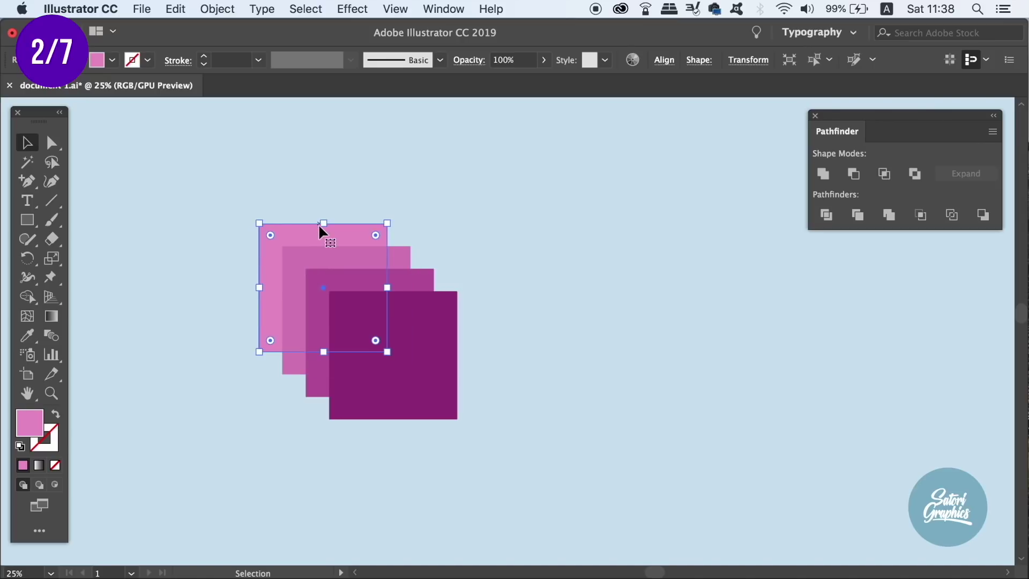
{"action": "key", "text": "shift+super+bracketleft"}
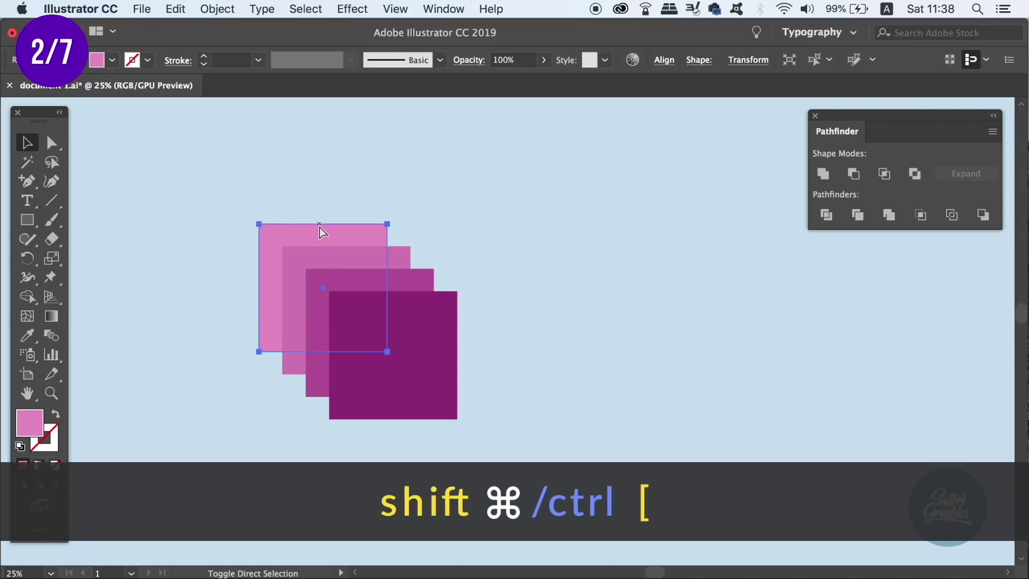
{"action": "key", "text": "shift+super+bracketleft"}
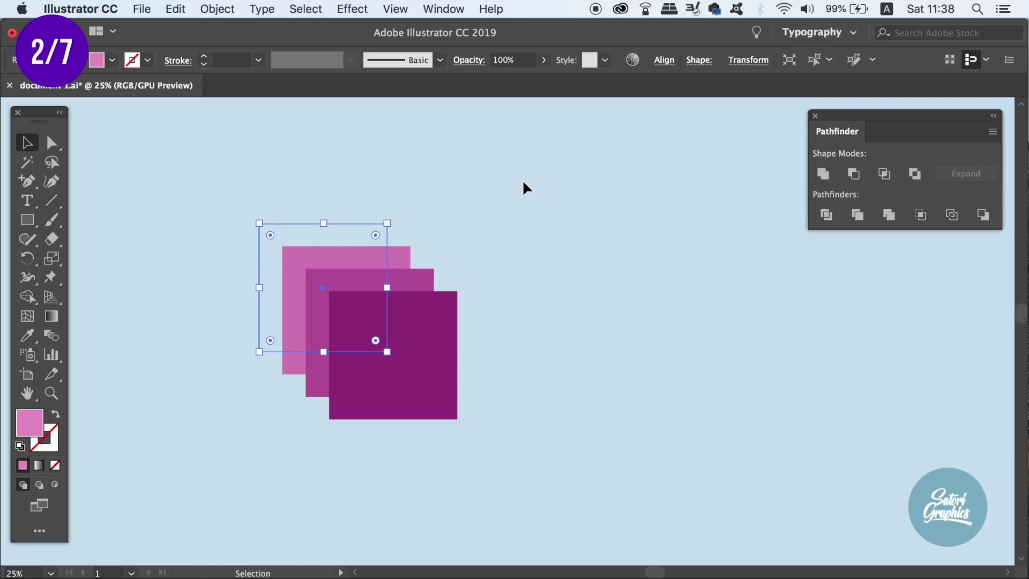
{"action": "key", "text": "super"}
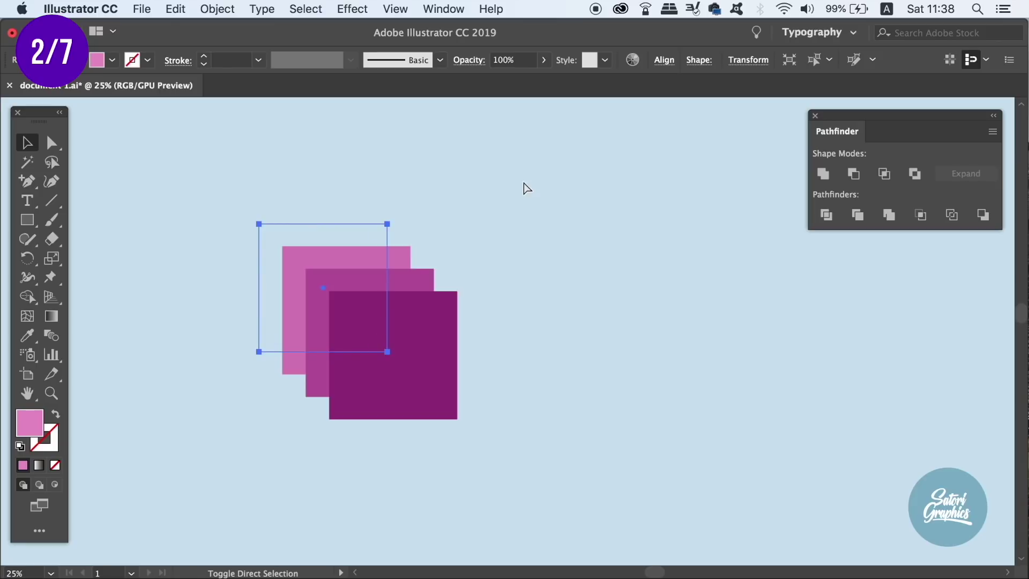
{"action": "key", "text": "shift+super+bracketright"}
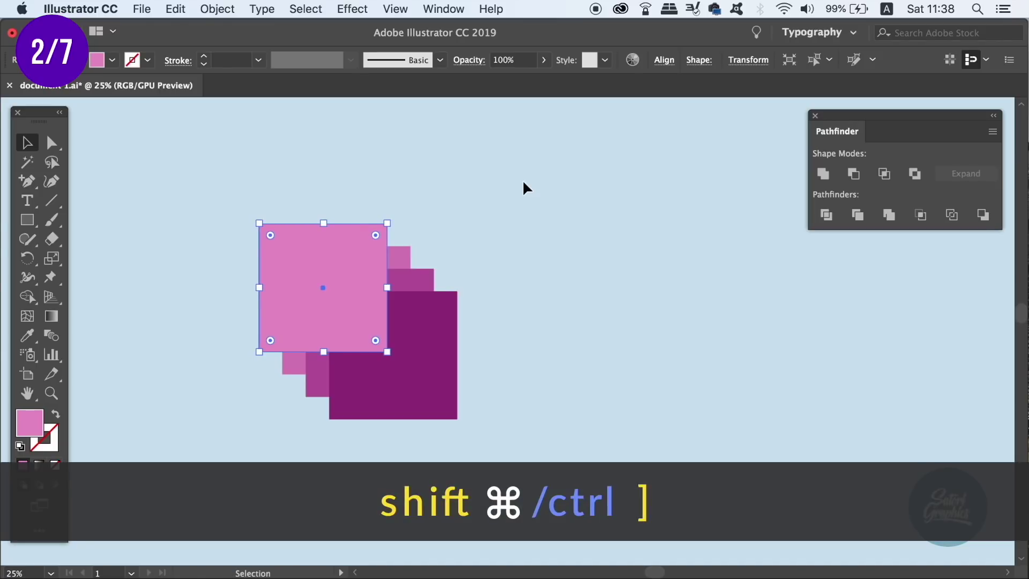
Step the light-pink square back and forward one level, ending behind the others.
{"action": "key", "text": "super+bracketleft"}
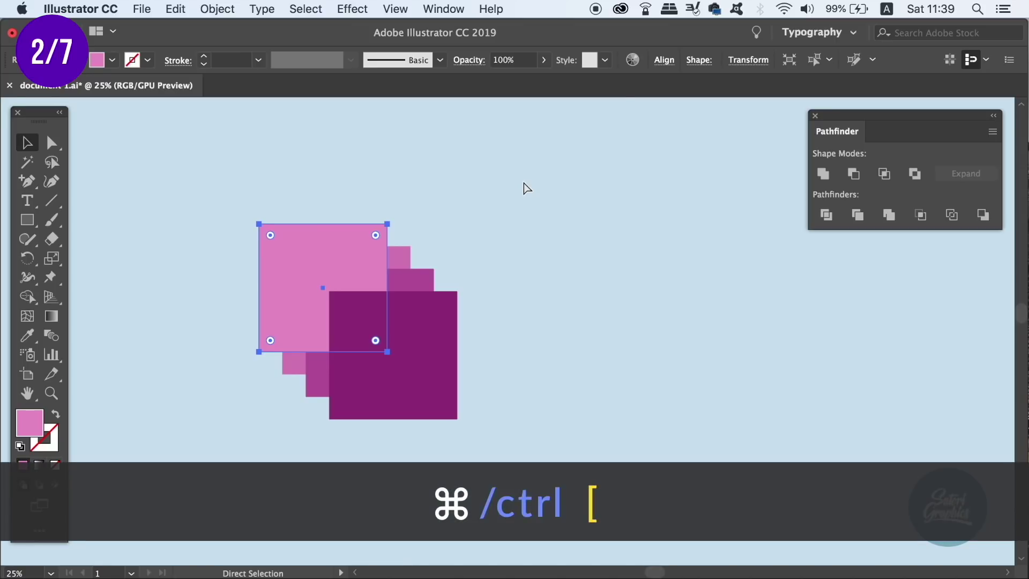
{"action": "key", "text": "super+bracketleft"}
{"action": "key", "text": "super+bracketleft"}
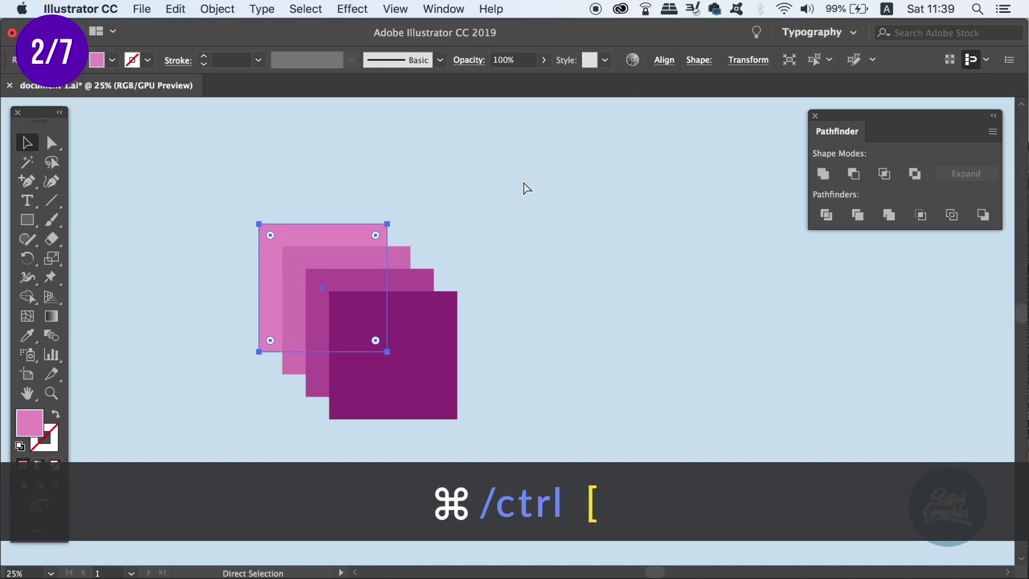
{"action": "key", "text": "super+bracketright"}
{"action": "key", "text": "super+bracketright"}
{"action": "key", "text": "super+bracketright"}
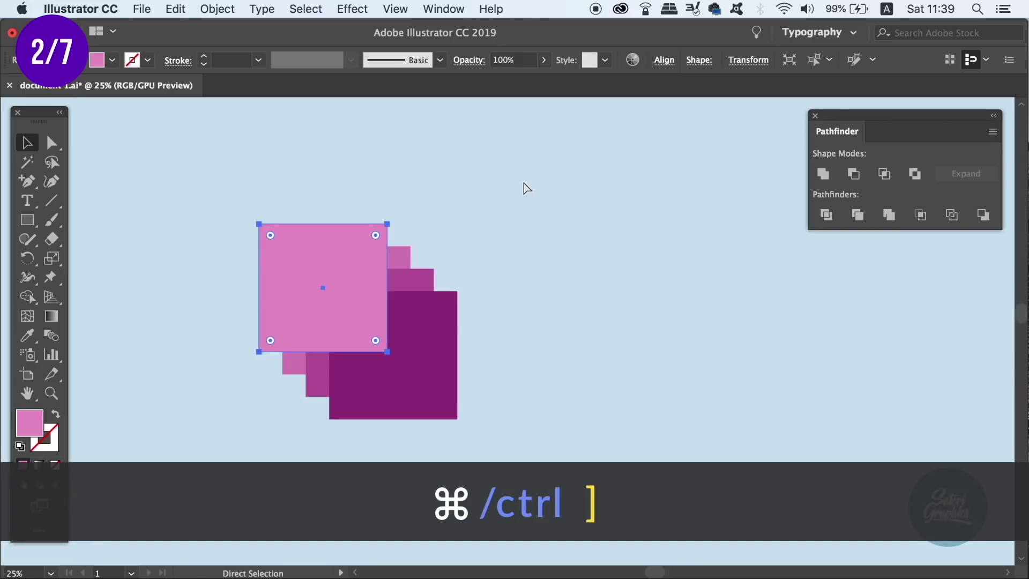
{"action": "key", "text": "super+bracketleft"}
{"action": "key", "text": "super+bracketleft"}
{"action": "key", "text": "super+bracketleft"}
Show the Layers panel and move it out of the way.
{"action": "key", "text": "v"}
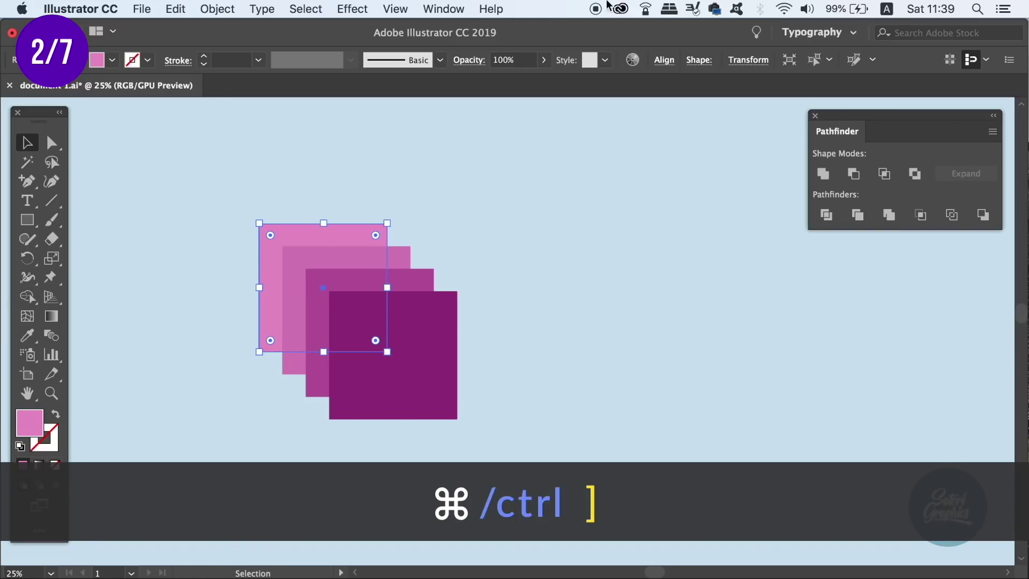
{"action": "left_click", "coordinate": [442, 6]}
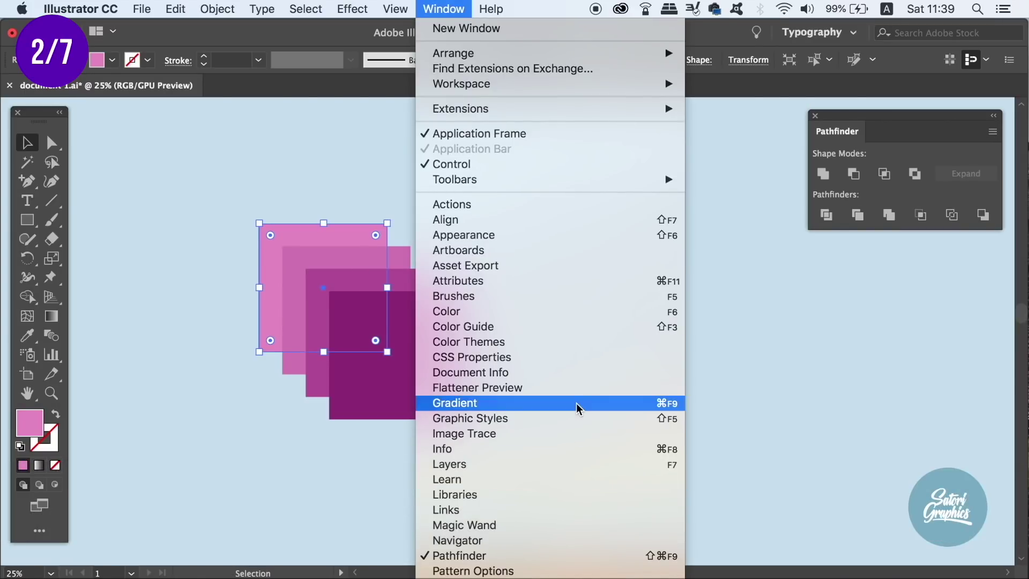
{"action": "left_click", "coordinate": [572, 470]}
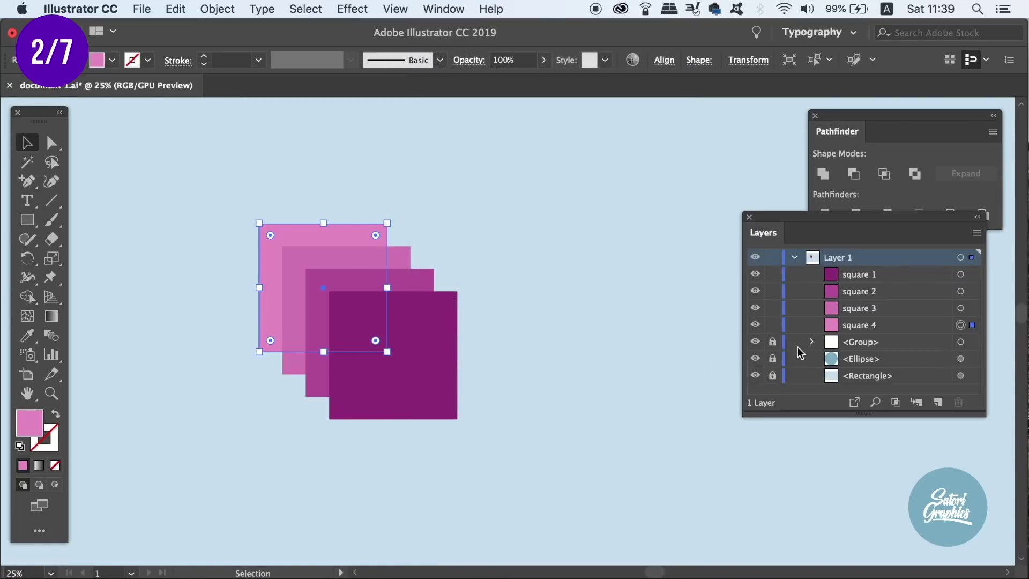
{"action": "left_click_drag", "start_coordinate": [861, 232], "coordinate": [702, 137]}
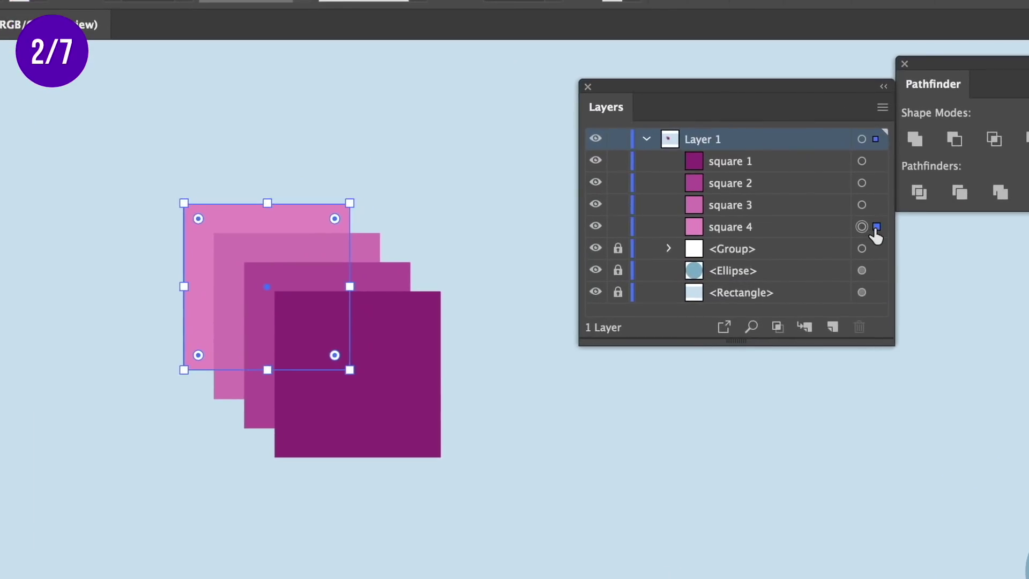
Raise square 4 to the top of Layer 1, then send it to the bottom.
{"action": "key", "text": "ctrl+bracketright"}
{"action": "key", "text": "ctrl+bracketright"}
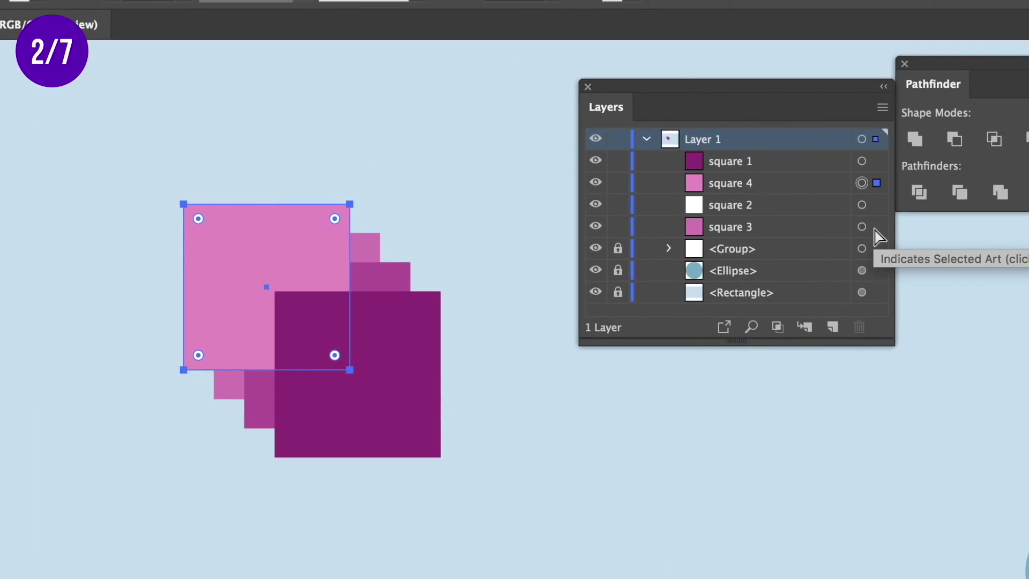
{"action": "key", "text": "ctrl+bracketright"}
{"action": "key", "text": "ctrl+bracketleft"}
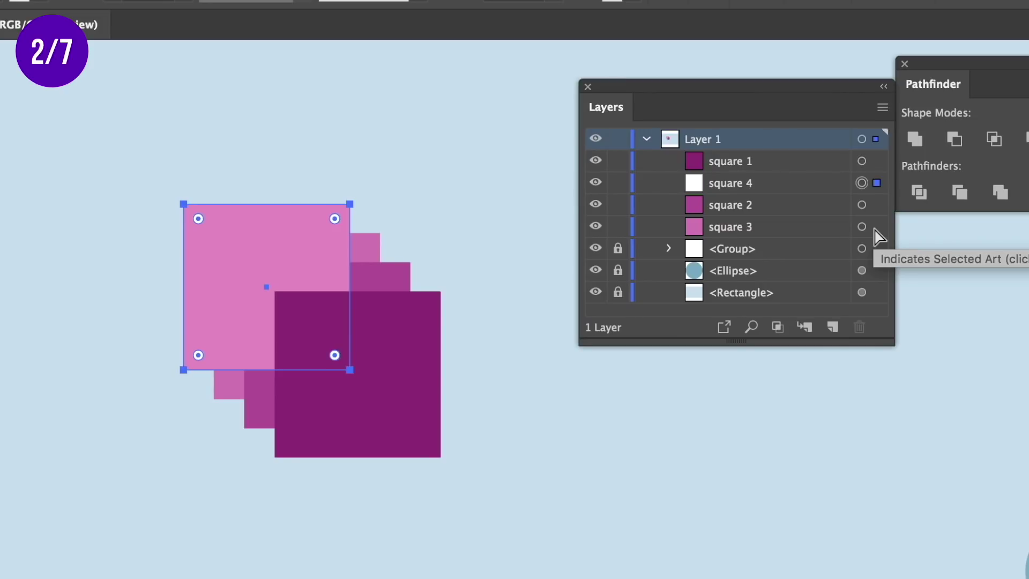
{"action": "key", "text": "ctrl+bracketleft"}
{"action": "key", "text": "ctrl+bracketleft"}
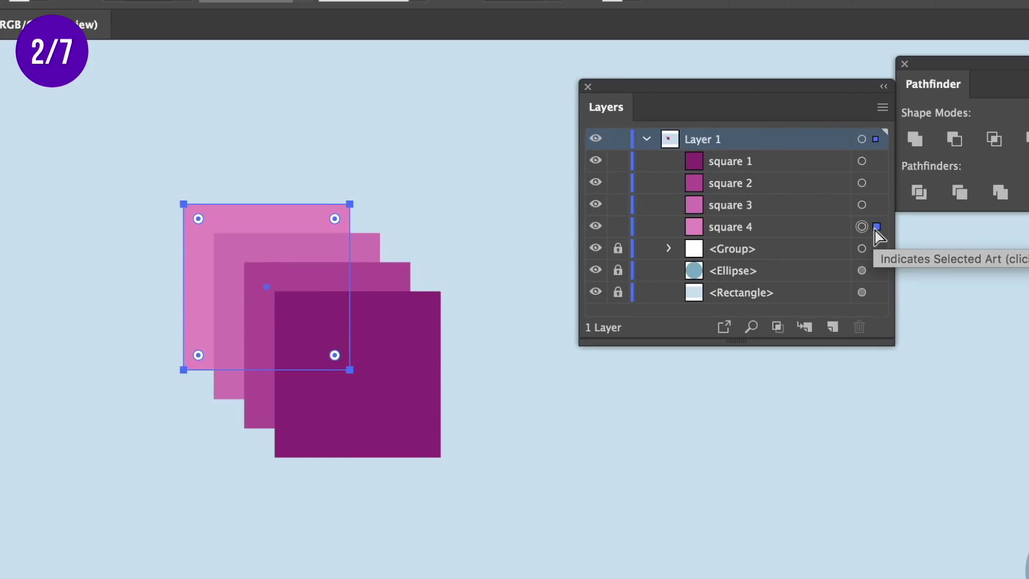
{"action": "key", "text": "ctrl+shift+bracketleft"}
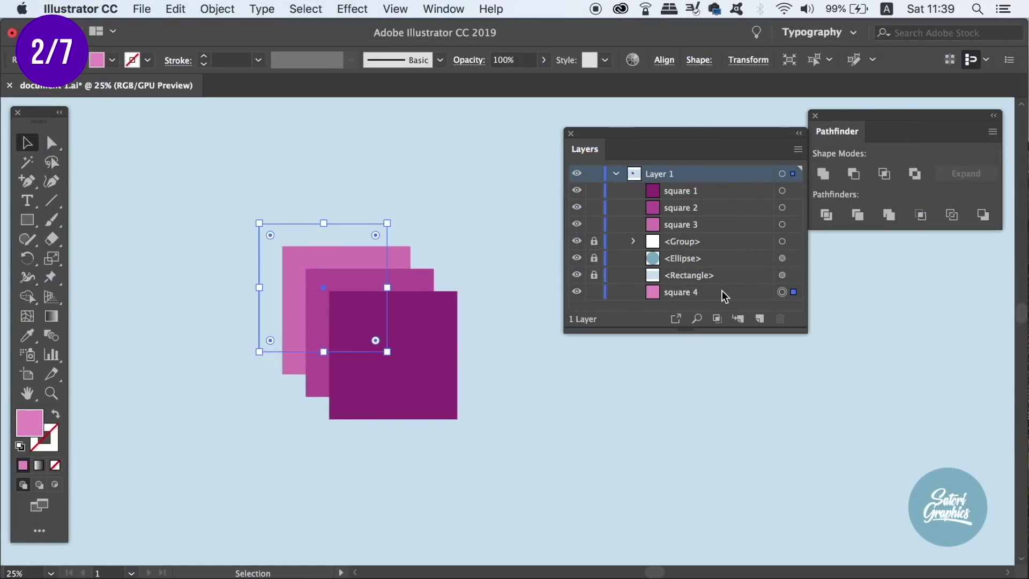
Lock the dark front square and the one behind it with Cmd+2, then unlock all with Option+Cmd+2.
{"action": "key", "text": "ctrl+bracketright"}
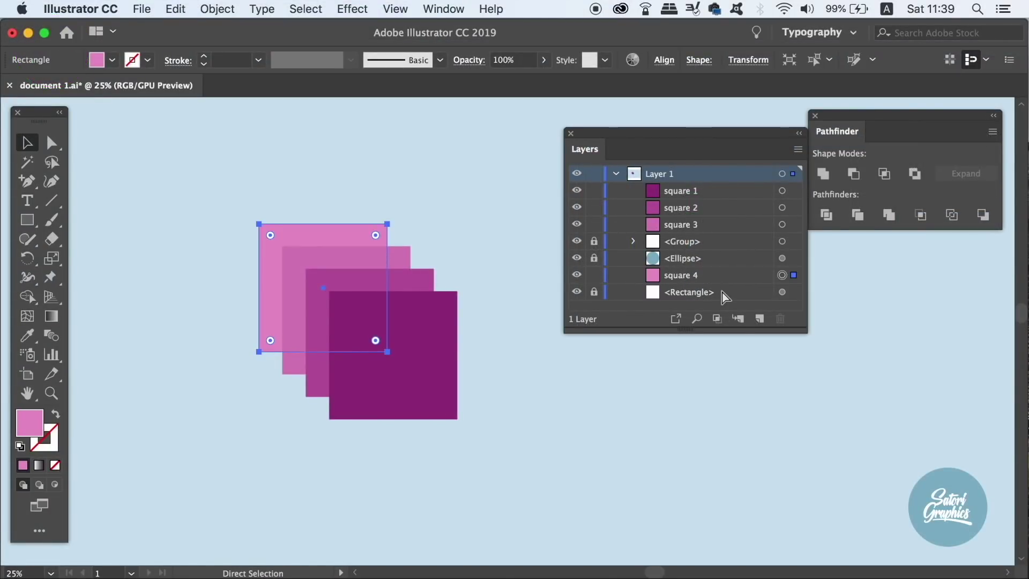
{"action": "left_click", "coordinate": [724, 367]}
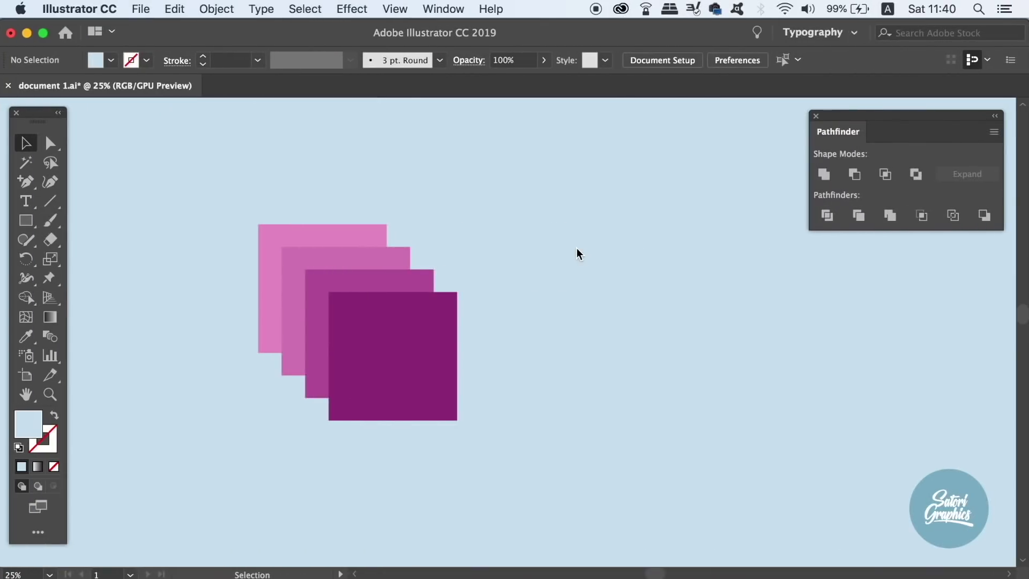
{"action": "left_click", "coordinate": [421, 343]}
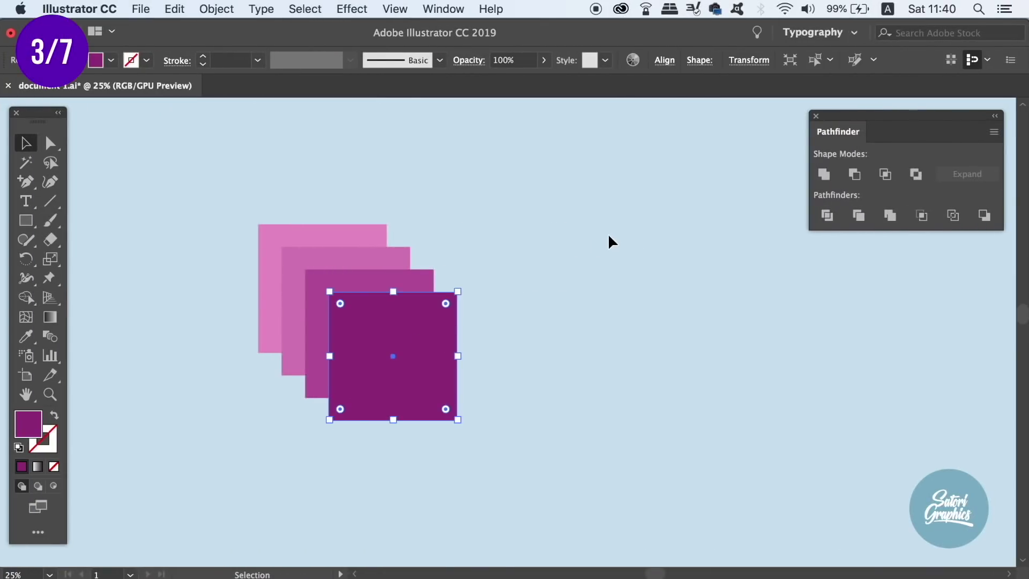
{"action": "key", "text": "super+2"}
{"action": "left_click", "coordinate": [425, 348]}
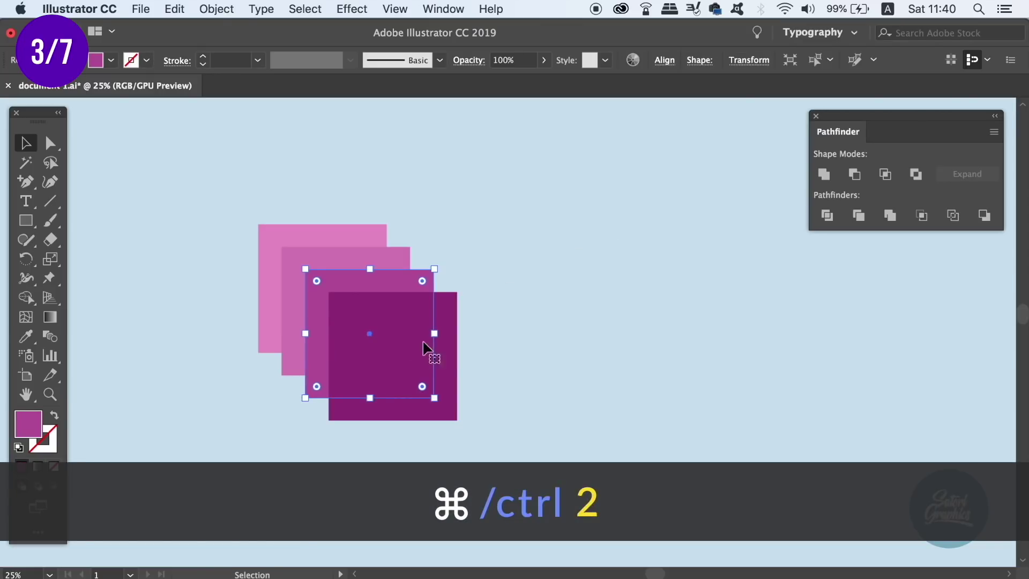
{"action": "key", "text": "super+2"}
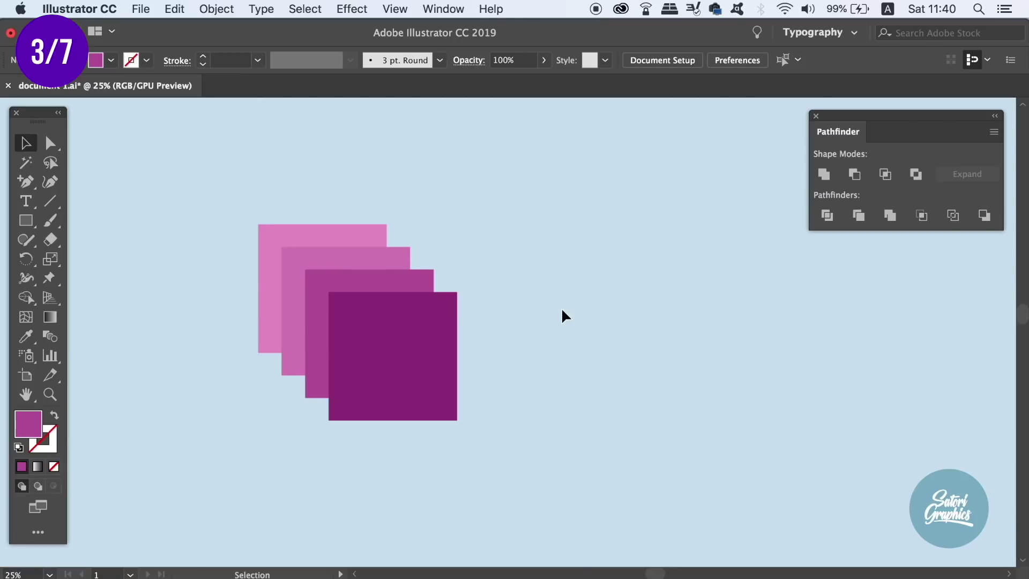
{"action": "key", "text": "alt+super+2"}
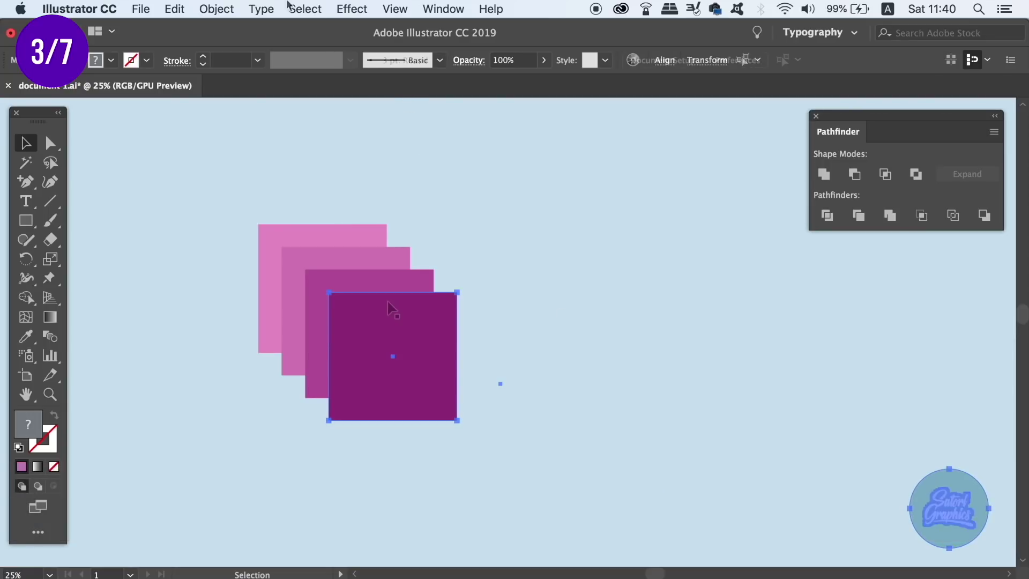
Hide the light-pink square with Cmd+3, then toggle square 4's eye icon in Layers to show it again.
{"action": "left_click", "coordinate": [364, 231]}
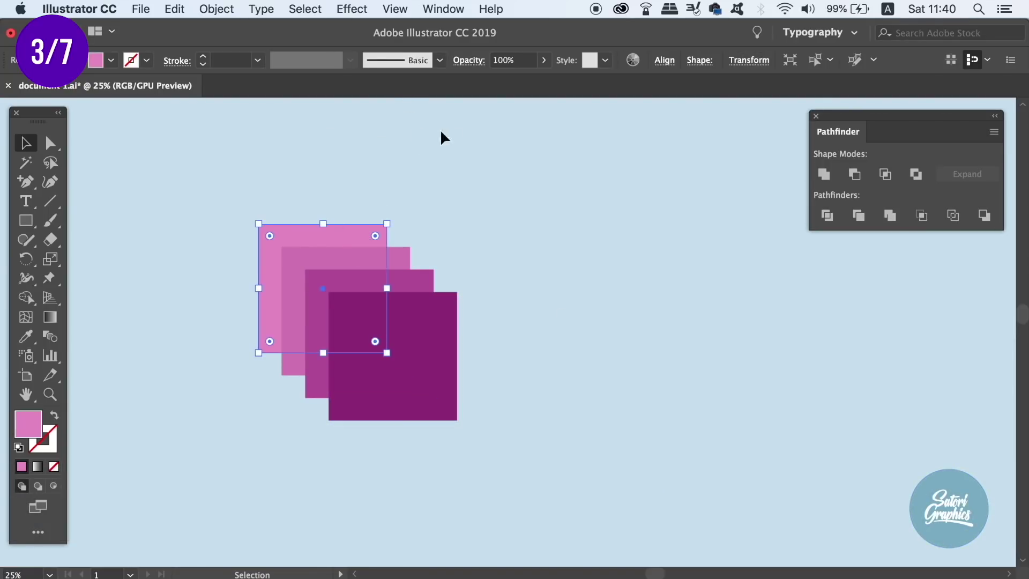
{"action": "key", "text": "super+3"}
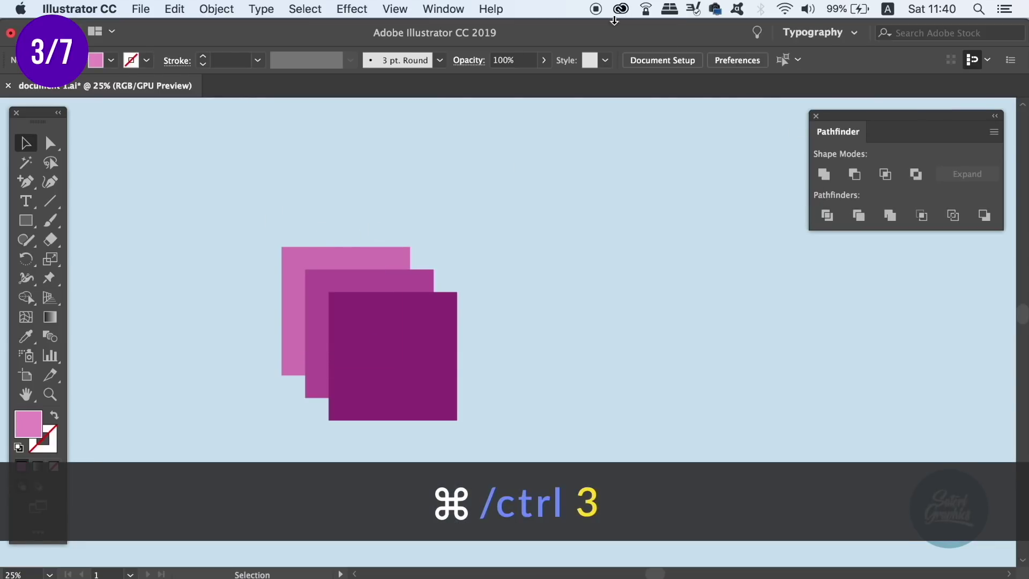
{"action": "left_click", "coordinate": [443, 10]}
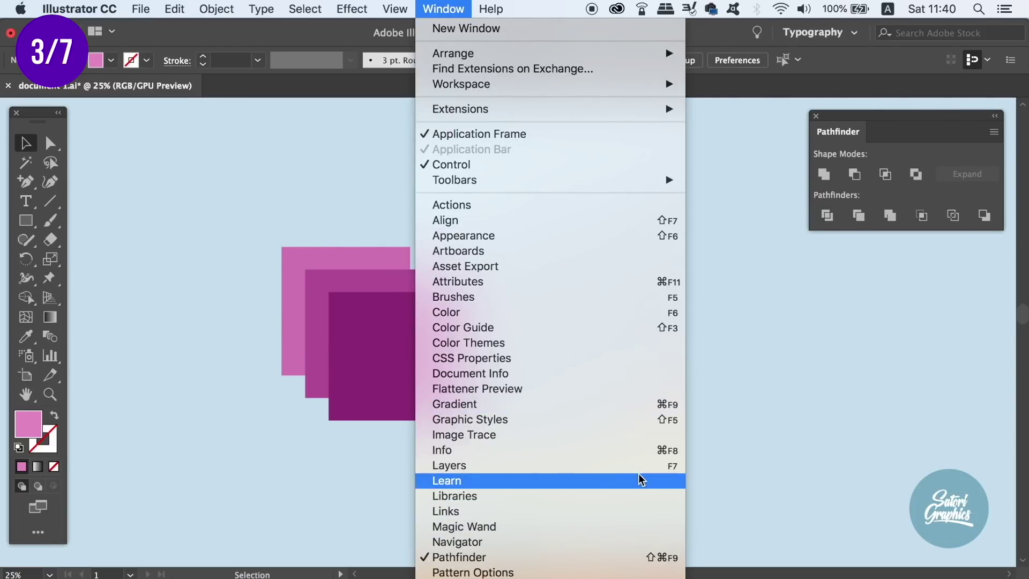
{"action": "left_click", "coordinate": [641, 472]}
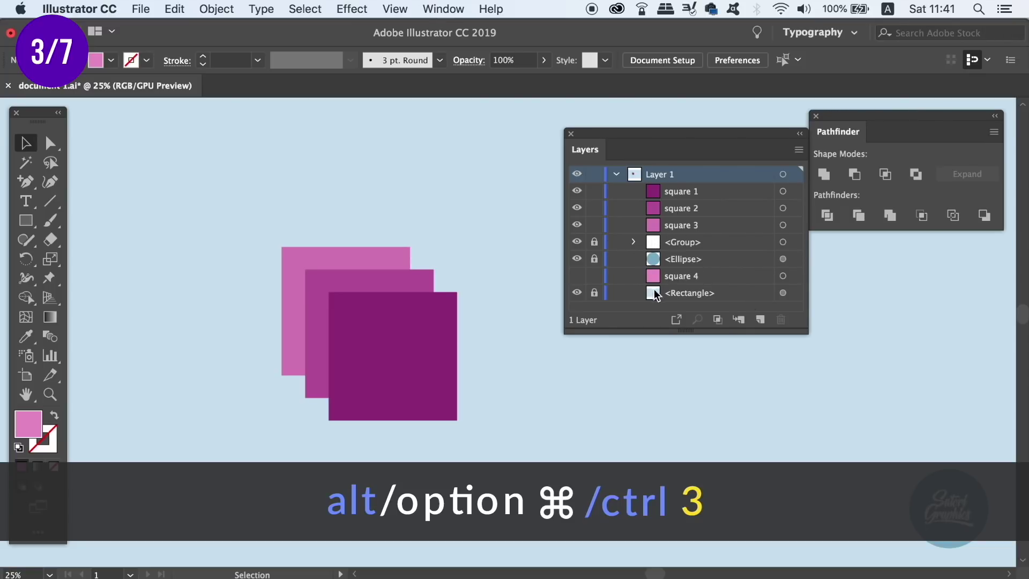
{"action": "left_click", "coordinate": [707, 277]}
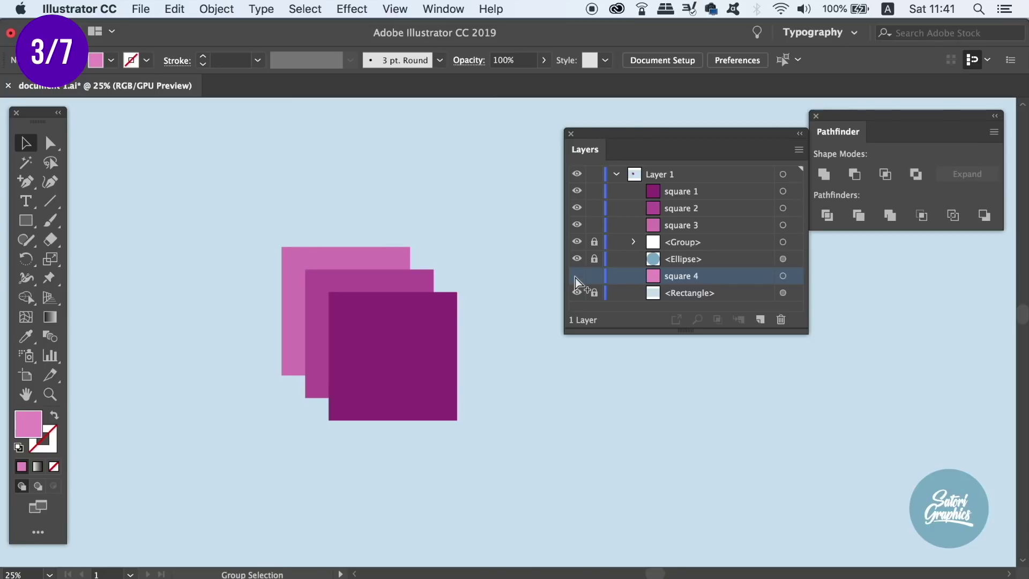
{"action": "left_click", "coordinate": [576, 279]}
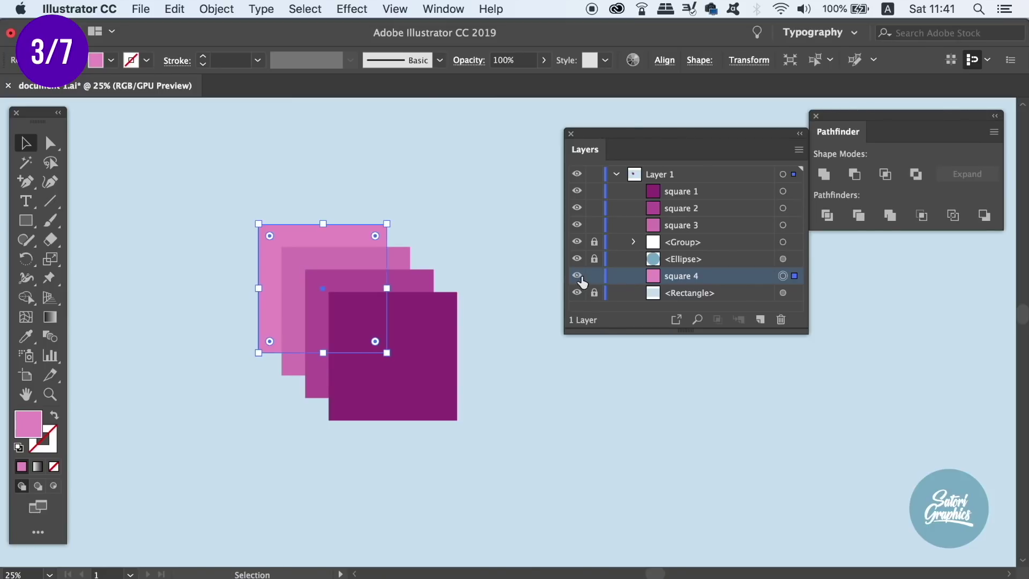
{"action": "left_click", "coordinate": [579, 276]}
{"action": "left_click", "coordinate": [579, 277]}
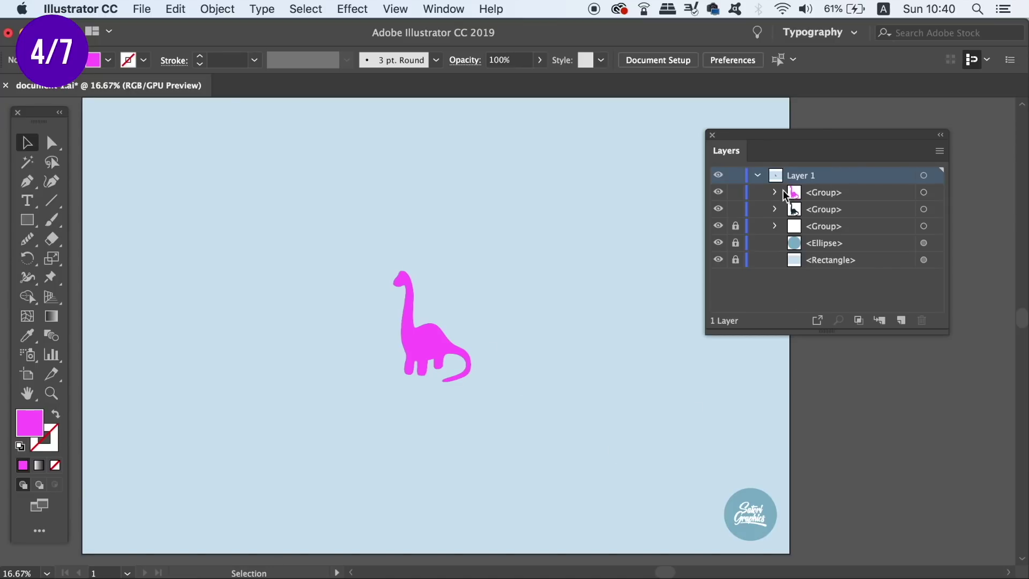
Drag the pink dinosaur off the dark one, then undo the move.
{"action": "left_click_drag", "start_coordinate": [370, 390], "coordinate": [546, 486]}
{"action": "key", "text": "ctrl+z"}
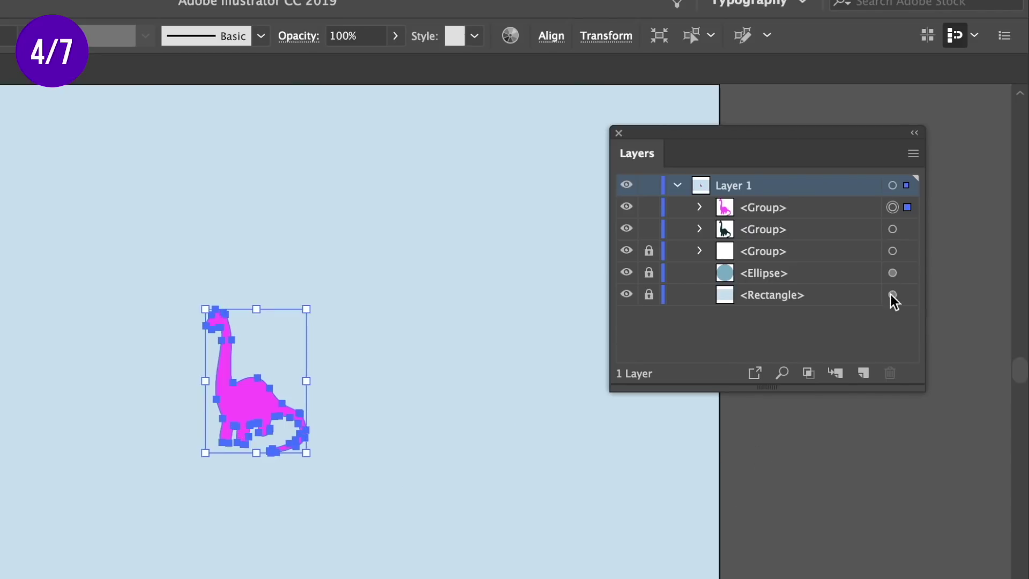
{"action": "left_click", "coordinate": [907, 231]}
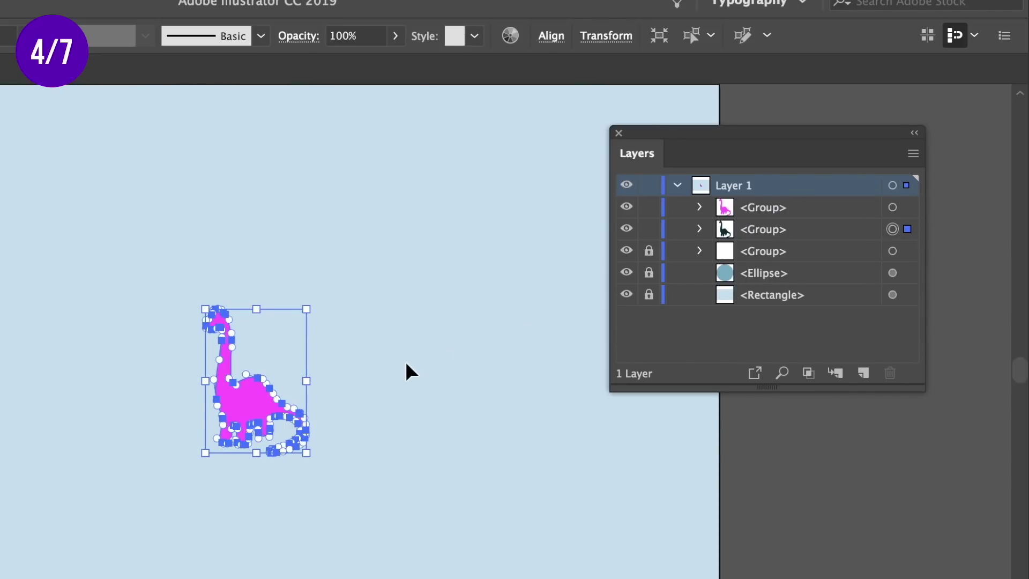
{"action": "left_click", "coordinate": [385, 424]}
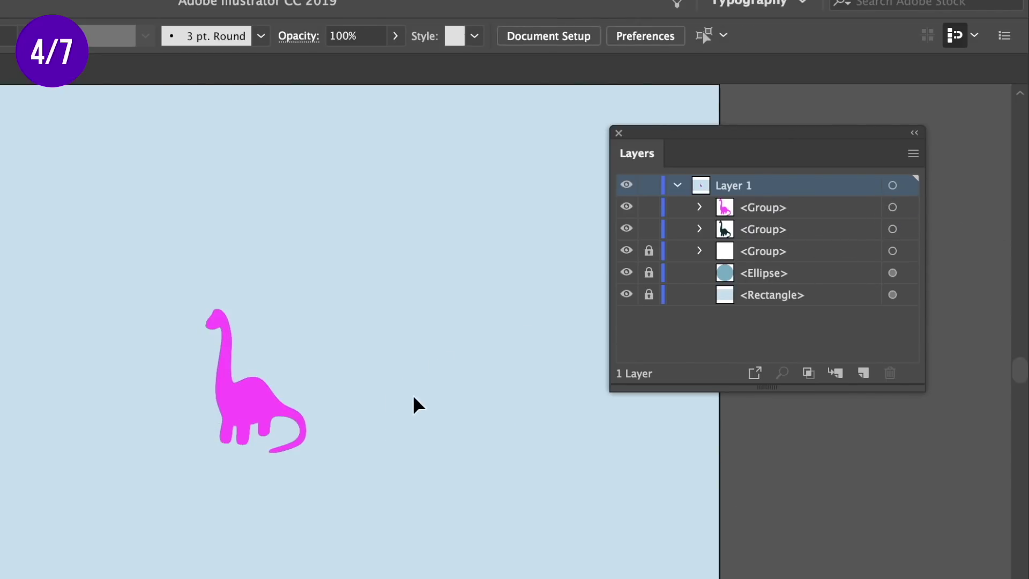
Select the whole dinosaur group from an anchor point, trial an enlargement, then undo it.
{"action": "key", "text": "a"}
{"action": "left_click", "coordinate": [256, 397]}
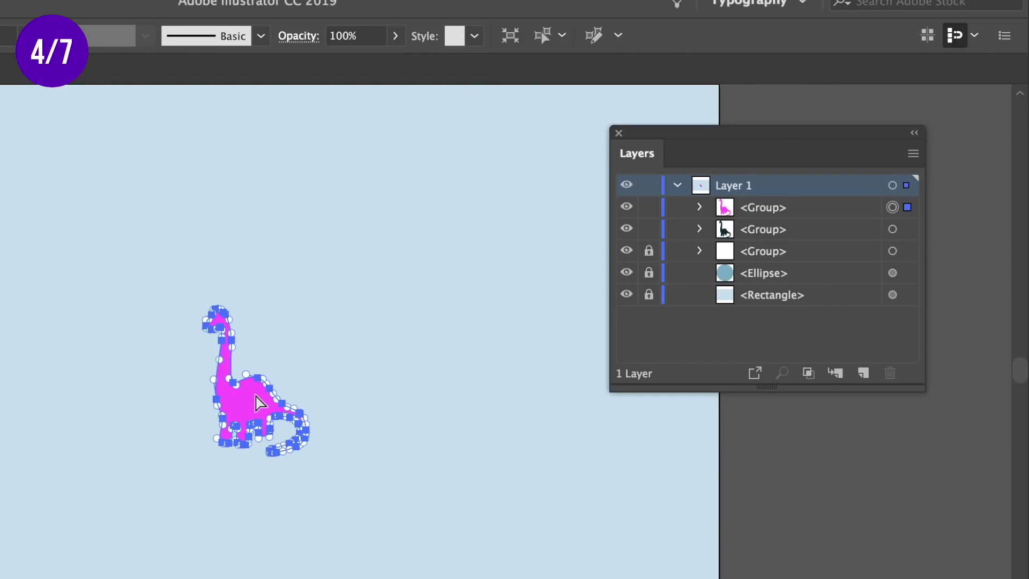
{"action": "left_click", "coordinate": [255, 398], "text": "super"}
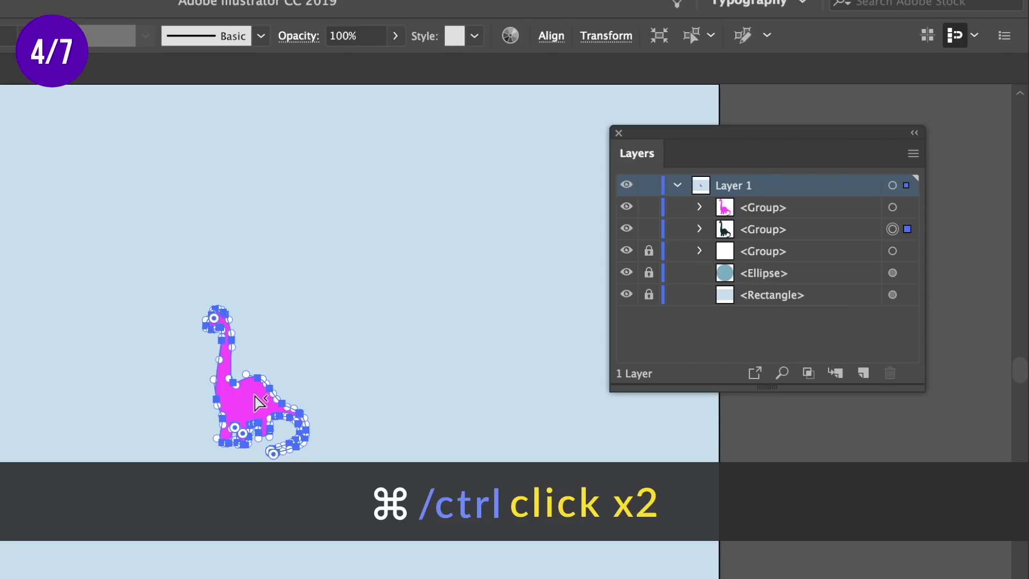
{"action": "left_click", "coordinate": [256, 402], "text": "super"}
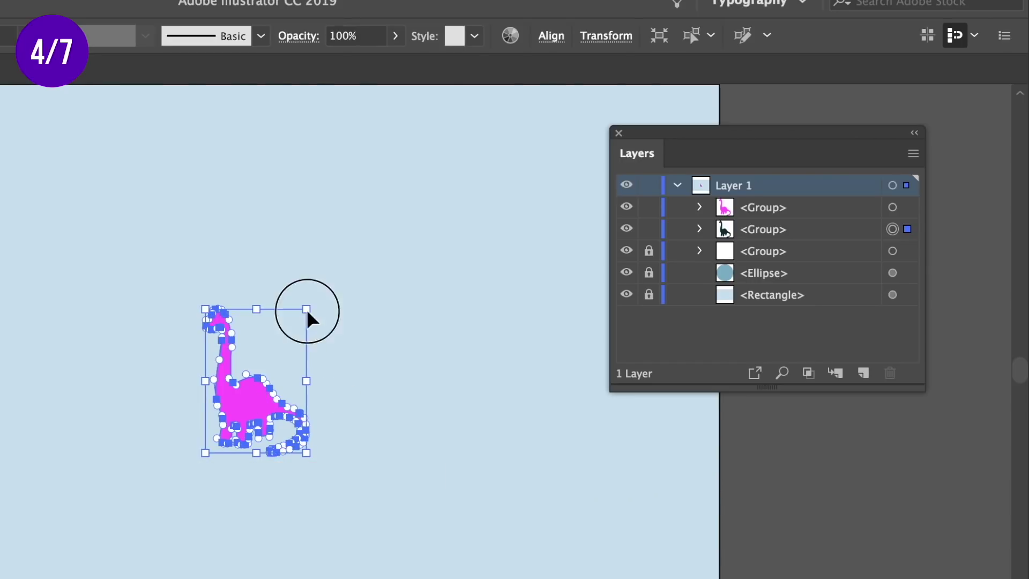
{"action": "left_click_drag", "start_coordinate": [306, 309], "coordinate": [423, 236]}
{"action": "key", "text": "super+z"}
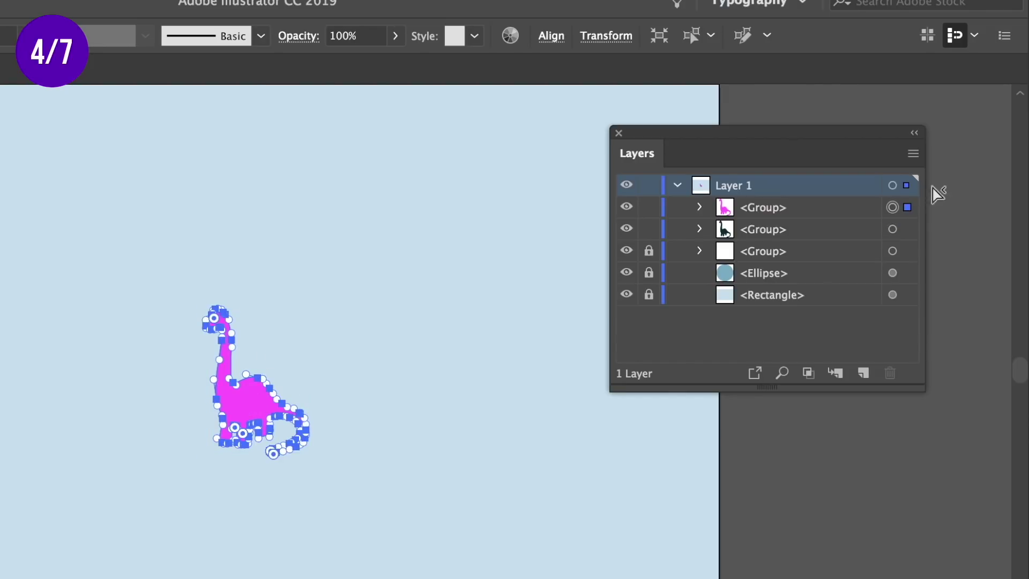
{"action": "left_click", "coordinate": [922, 207]}
{"action": "left_click", "coordinate": [554, 341]}
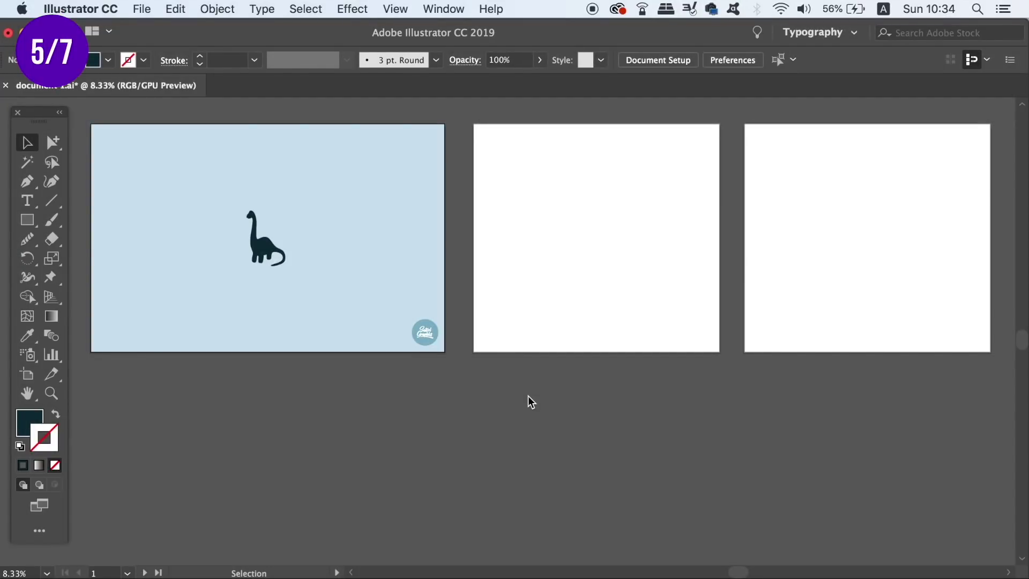
Cut the dark dinosaur and paste it in place on all three artboards.
{"action": "left_click", "coordinate": [274, 254]}
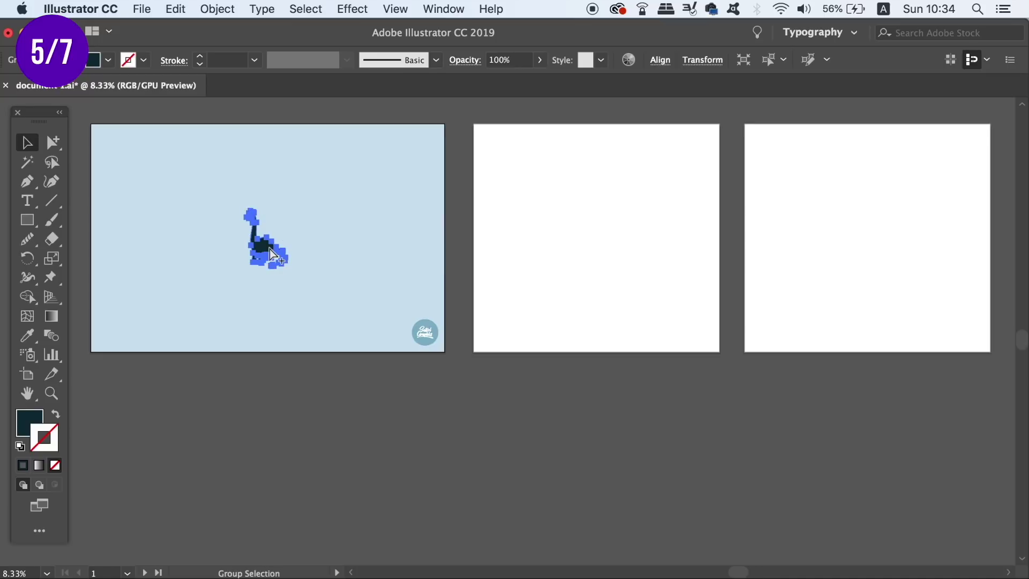
{"action": "key", "text": "Delete"}
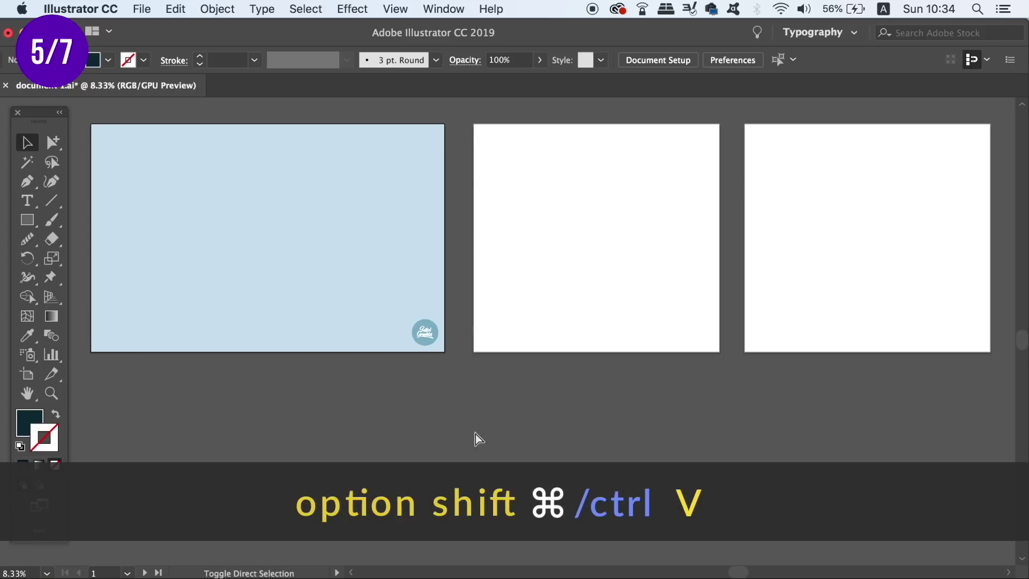
{"action": "key", "text": "alt+shift+super+v"}
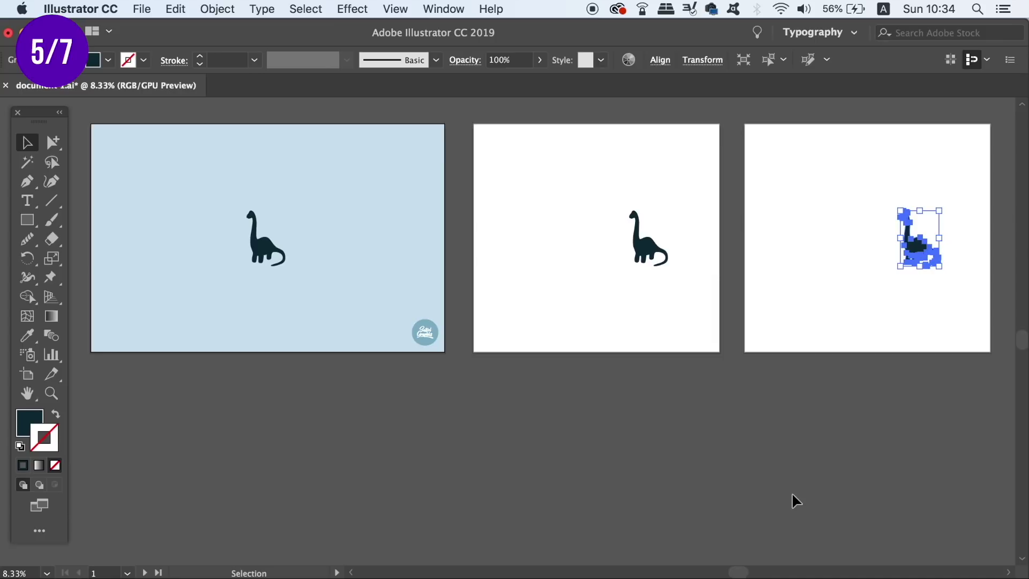
{"action": "left_click", "coordinate": [788, 493]}
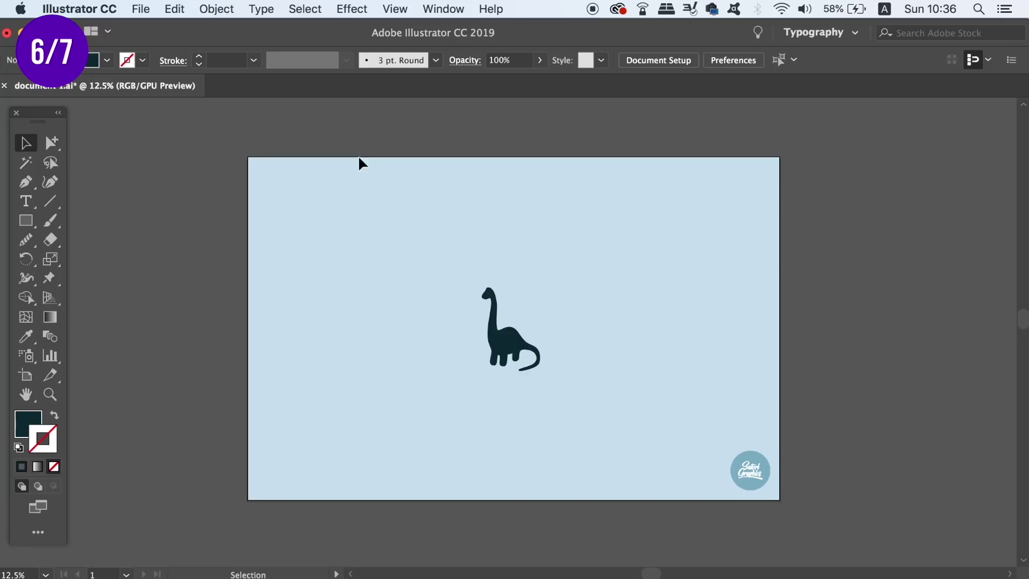
Open the Pathfinder panel with Shift+Cmd+F9 and move it lower beside the dinosaur artboard.
{"action": "left_click", "coordinate": [457, 8]}
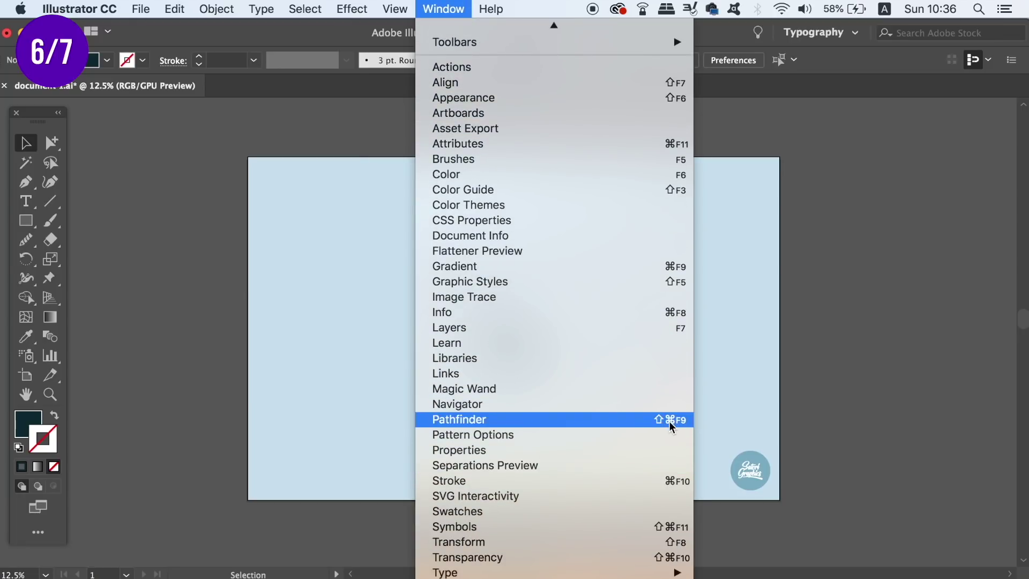
{"action": "left_click", "coordinate": [824, 417]}
{"action": "key", "text": "shift"}
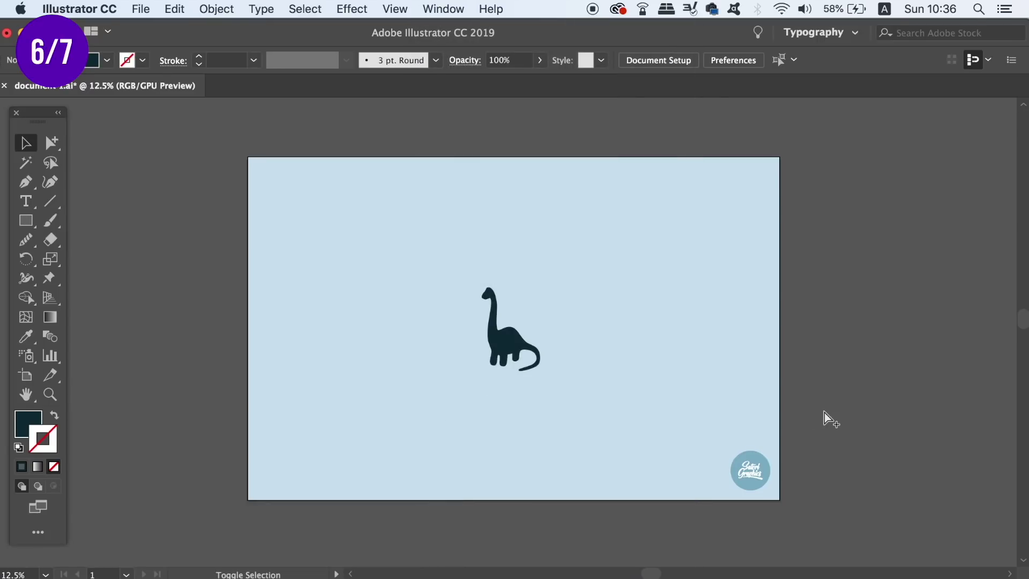
{"action": "key", "text": "super+shift+F9"}
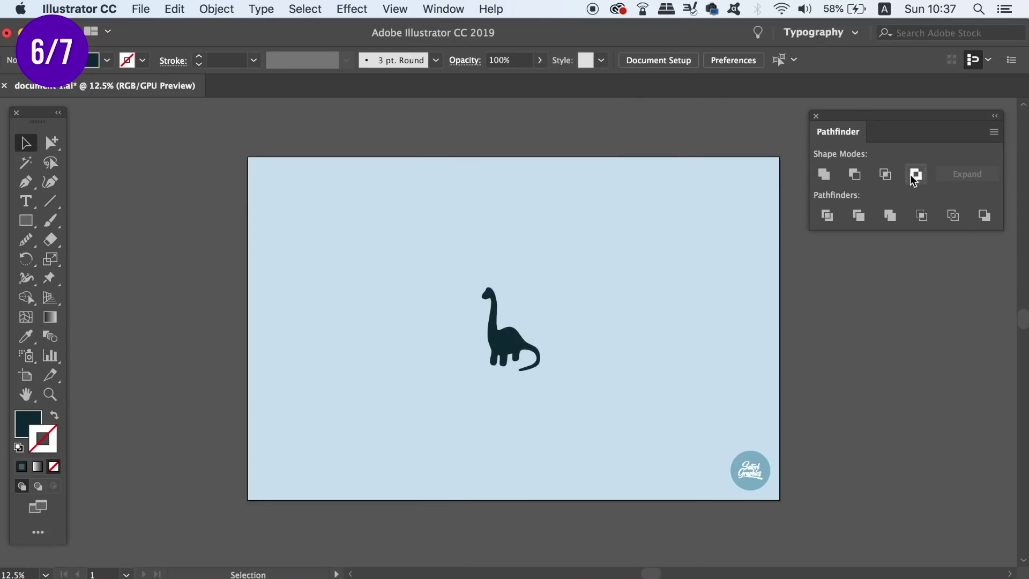
{"action": "left_click_drag", "start_coordinate": [915, 121], "coordinate": [911, 168]}
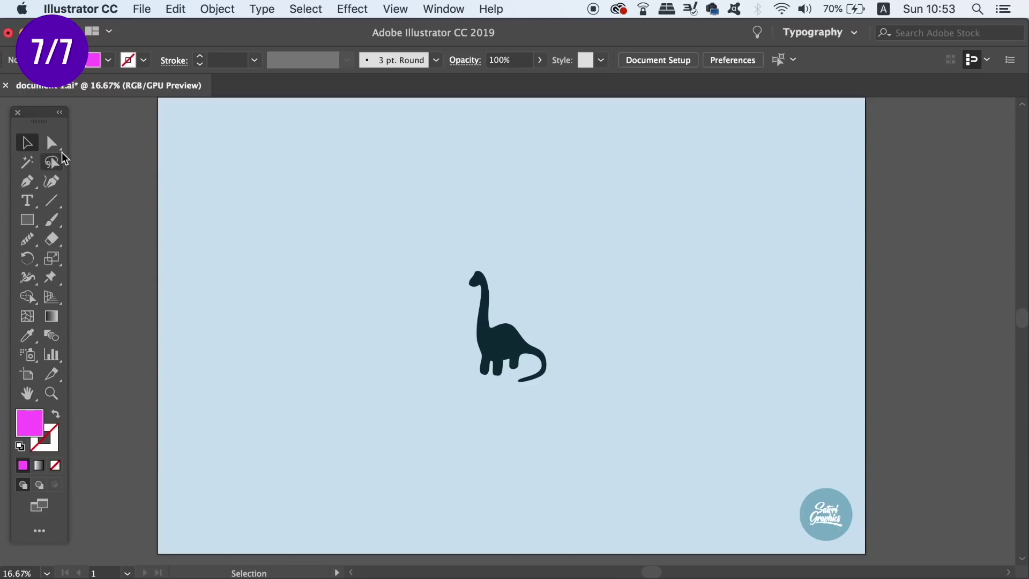
Switch from Direct Selection to the Group Selection Tool via the selection tool flyout.
{"action": "left_click", "coordinate": [52, 143]}
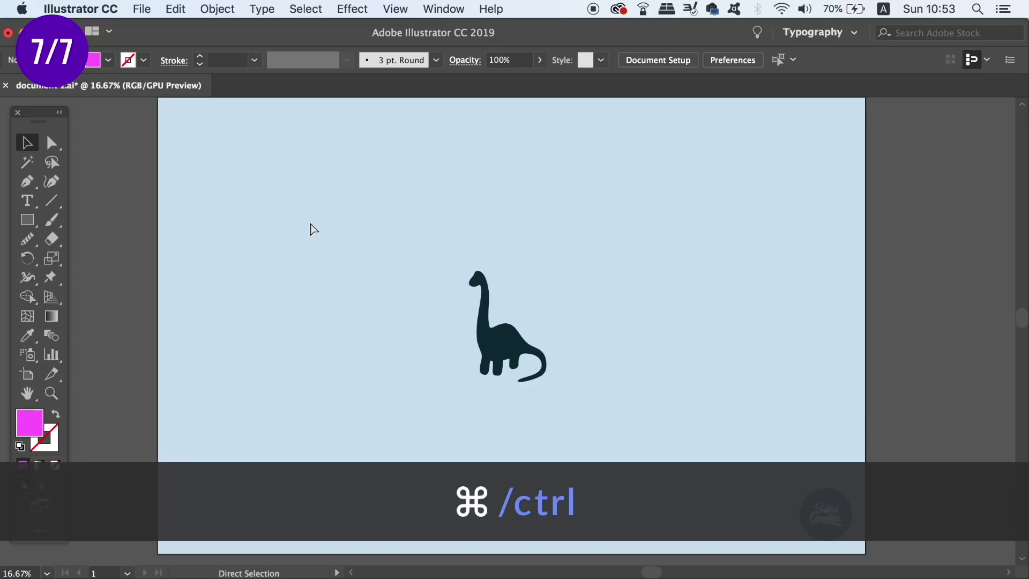
{"action": "key", "text": "super"}
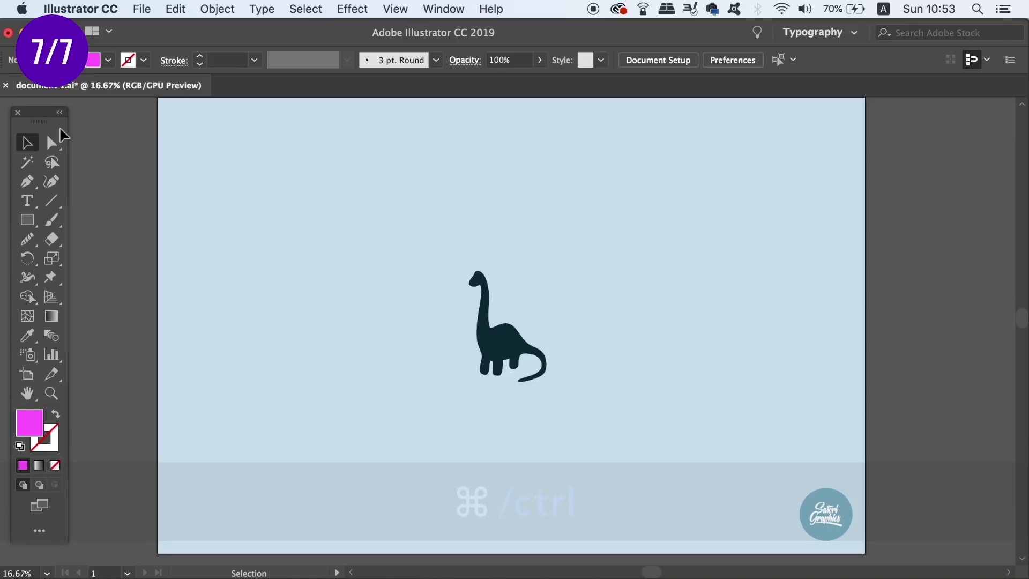
{"action": "left_click_drag", "start_coordinate": [52, 141], "coordinate": [166, 164]}
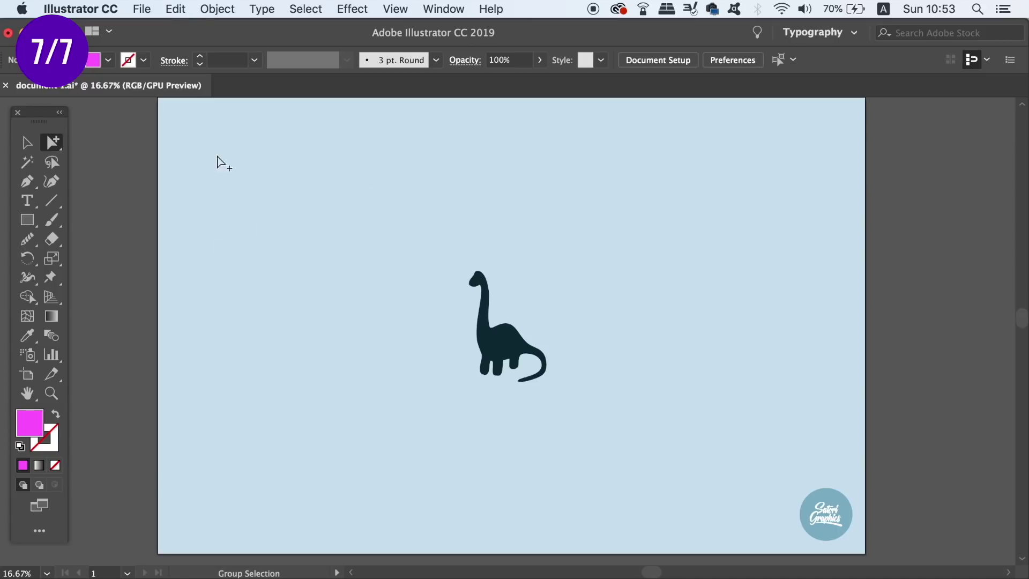
In Keyboard Shortcuts, assign an apostrophe as the Group Selection tool's shortcut.
{"action": "left_click", "coordinate": [176, 9]}
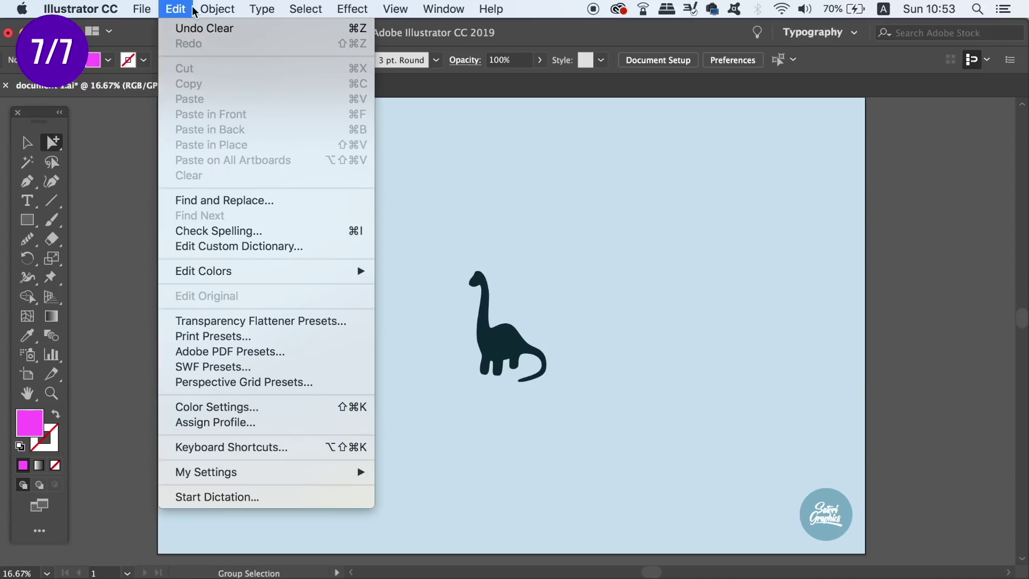
{"action": "left_click", "coordinate": [259, 448]}
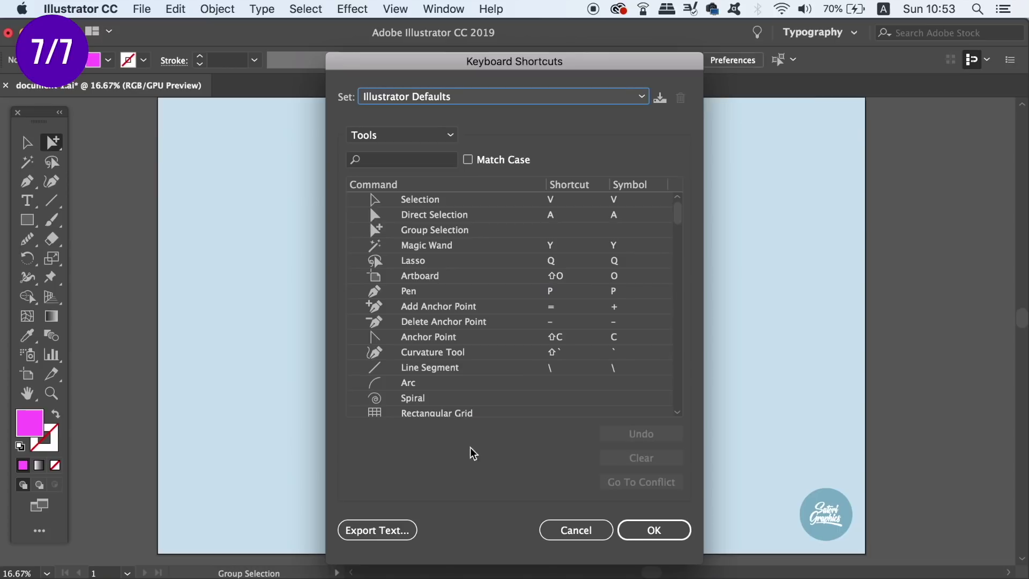
{"action": "left_click", "coordinate": [432, 230]}
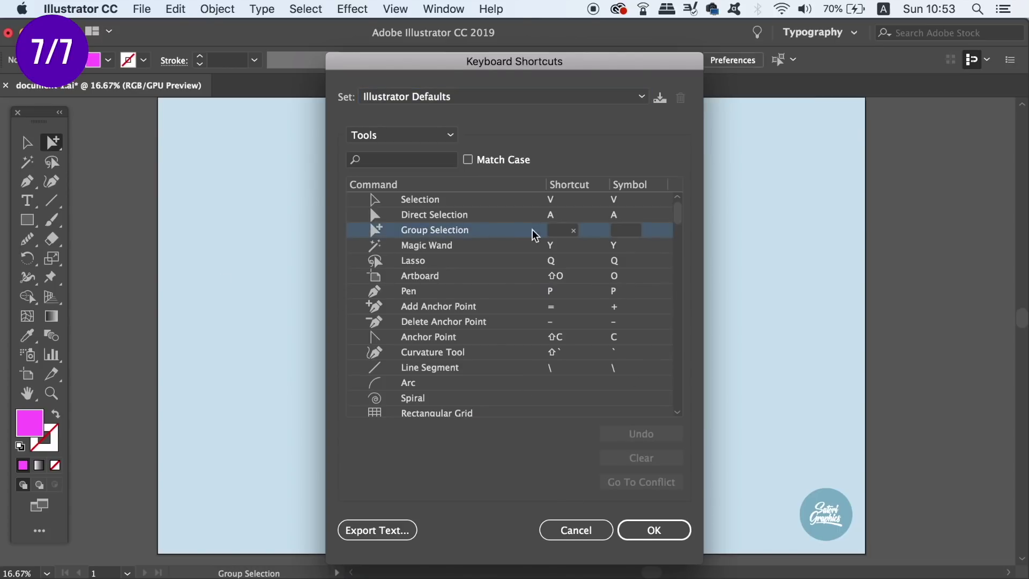
{"action": "left_click", "coordinate": [563, 230]}
{"action": "key", "text": "apostrophe"}
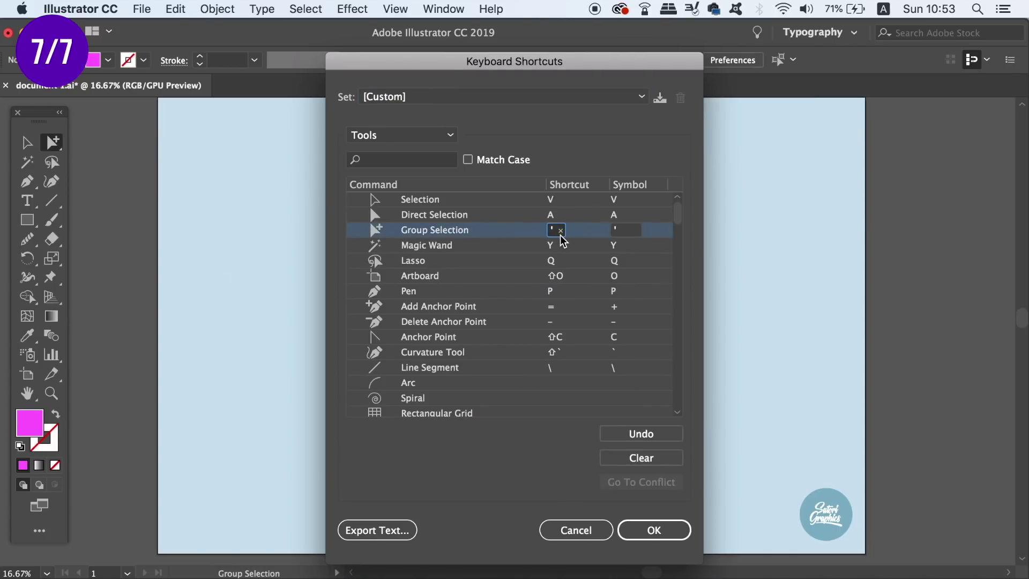
Save the shortcuts as a keyset named 'group selection', then test switching between Selection and Group Selection.
{"action": "left_click", "coordinate": [641, 532]}
{"action": "type", "text": "group selection"}
{"action": "key", "text": "Return"}
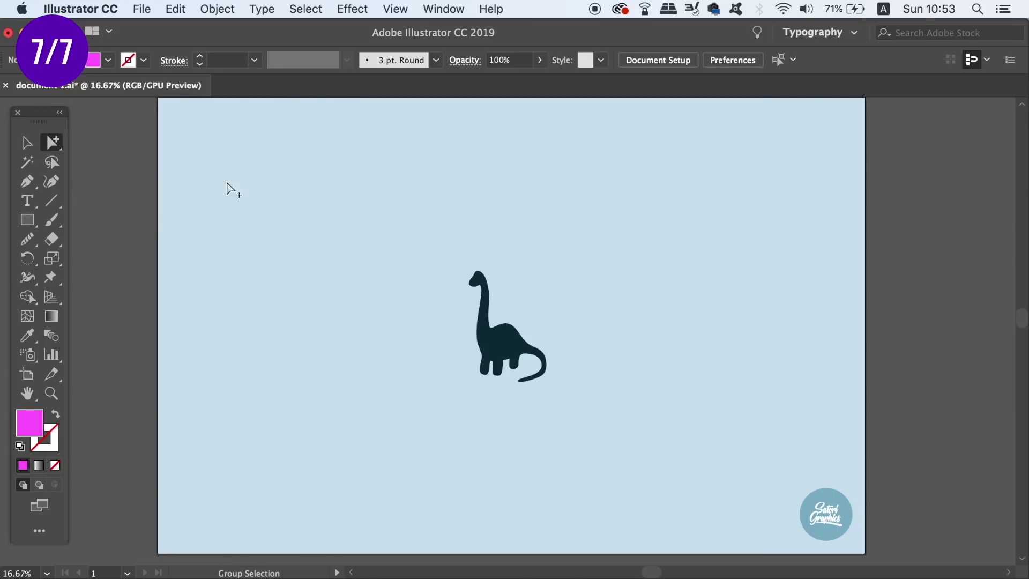
{"action": "key", "text": "v"}
{"action": "key", "text": "shift+a"}
{"action": "key", "text": "v"}
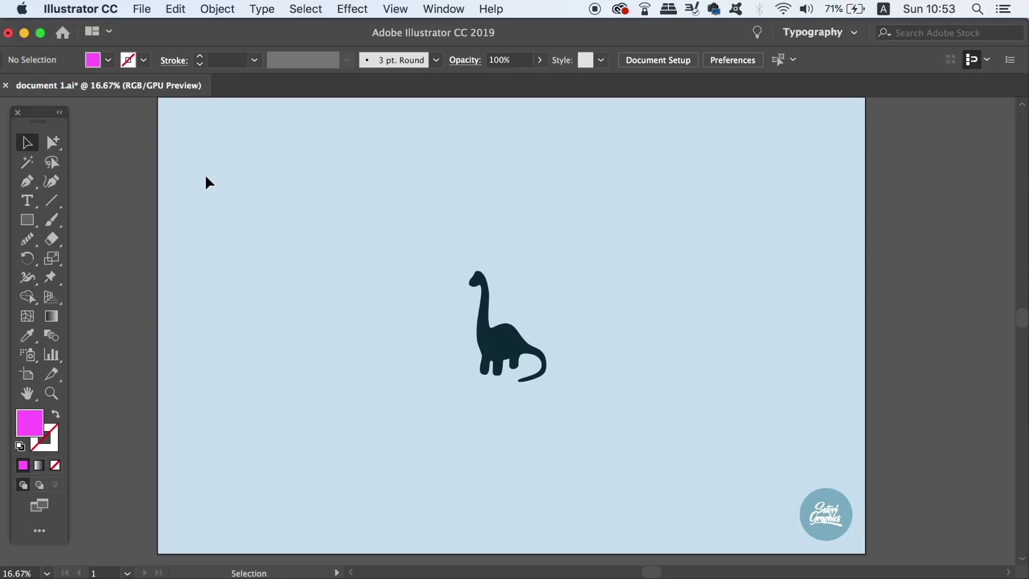